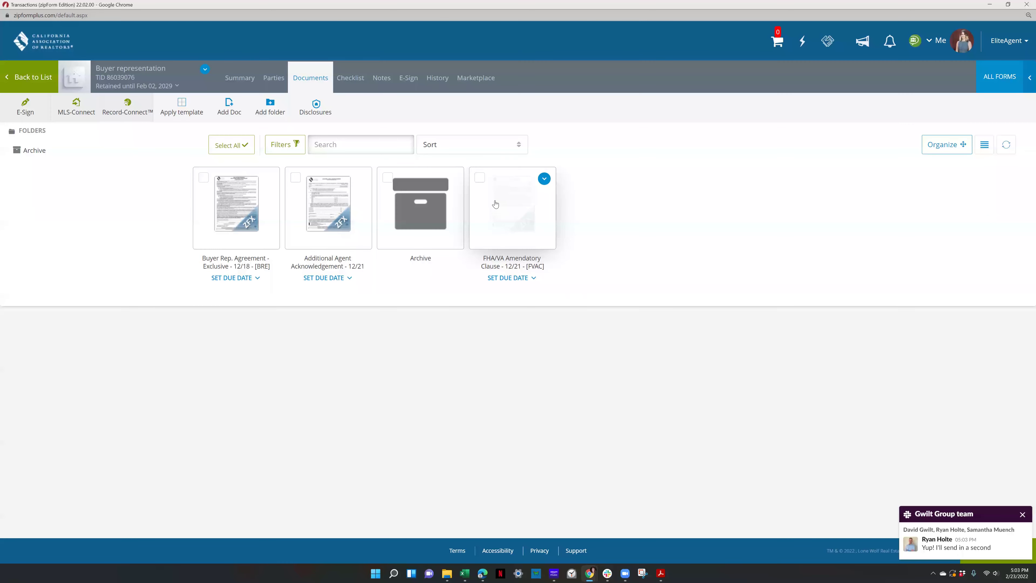
# - Open the FHA/VA Amendatory Clause form and set the purchase agreement date to 02/23/2022
pyautogui.click(495, 204)
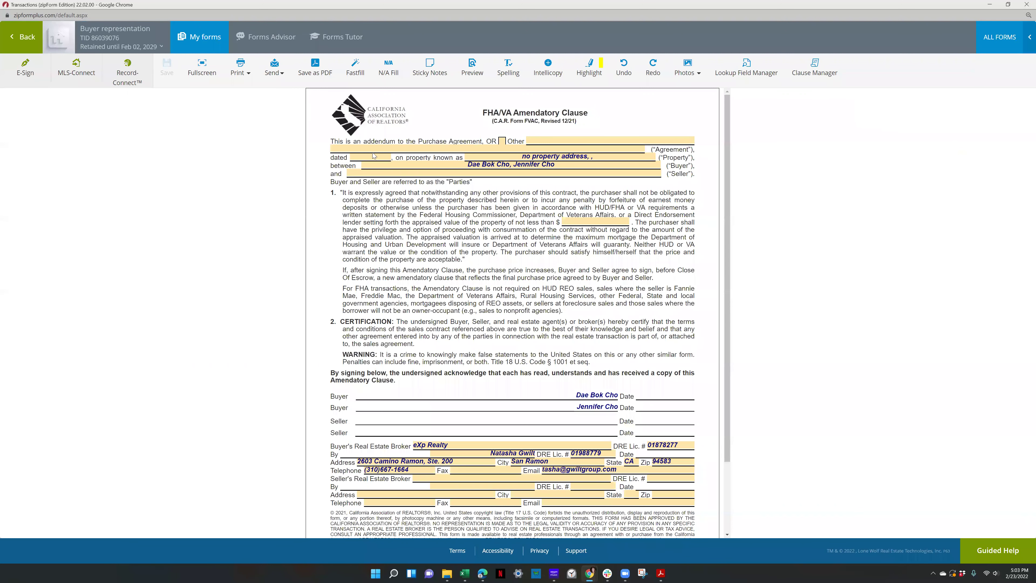
pyautogui.moveTo(426, 141); pyautogui.dragTo(514, 116)
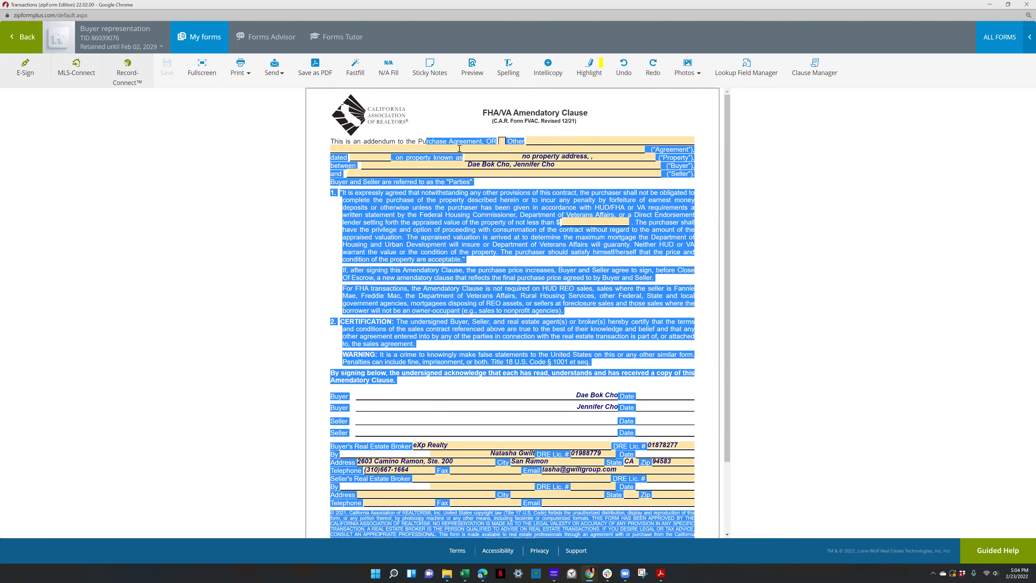
pyautogui.click(371, 157)
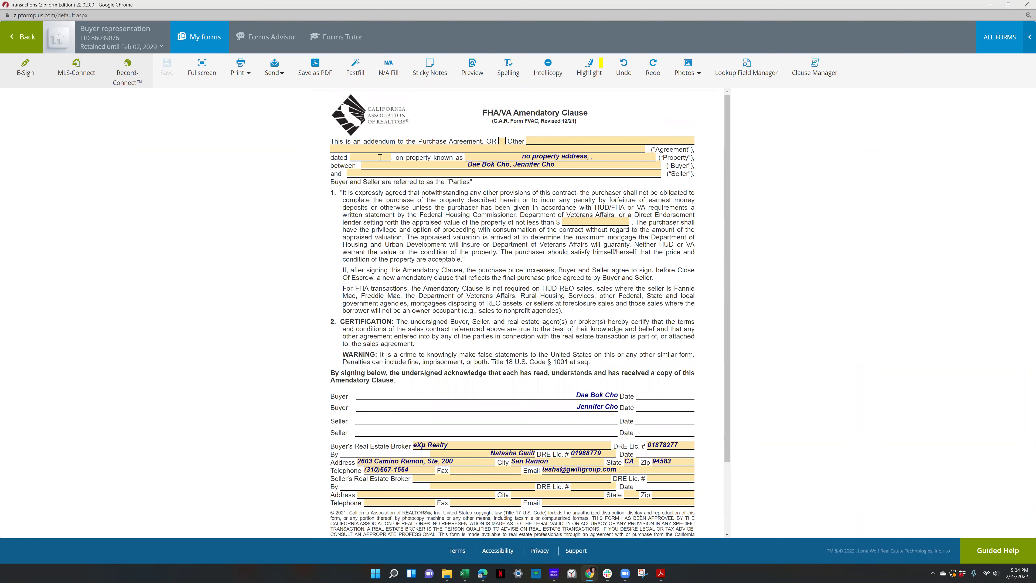
pyautogui.click(410, 253)
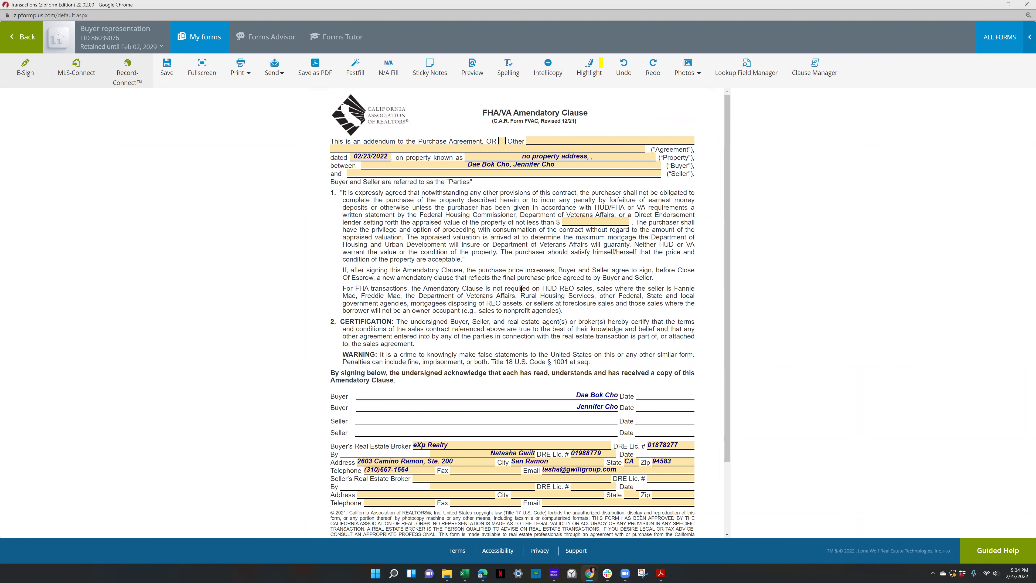
# - Set the minimum appraised value in paragraph 1 of the amendatory clause to $700,000
pyautogui.click(608, 224)
pyautogui.write('700,000')
pyautogui.click(609, 239)
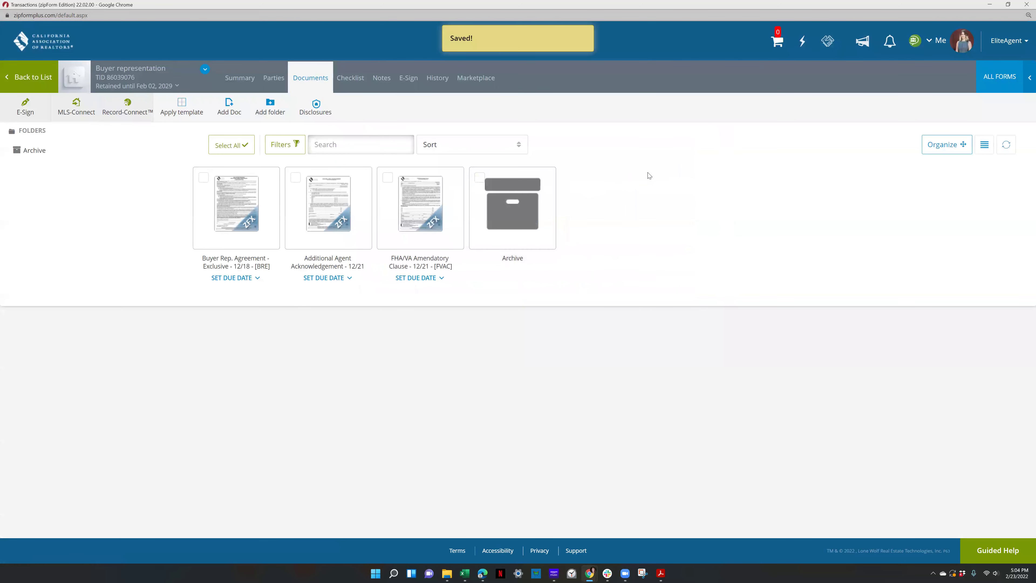
# - Search the form library for "cop" and add the Contingency For Sale of Buyers Property form to the transaction
pyautogui.click(1026, 87)
pyautogui.click(898, 107)
pyautogui.doubleClick(900, 108)
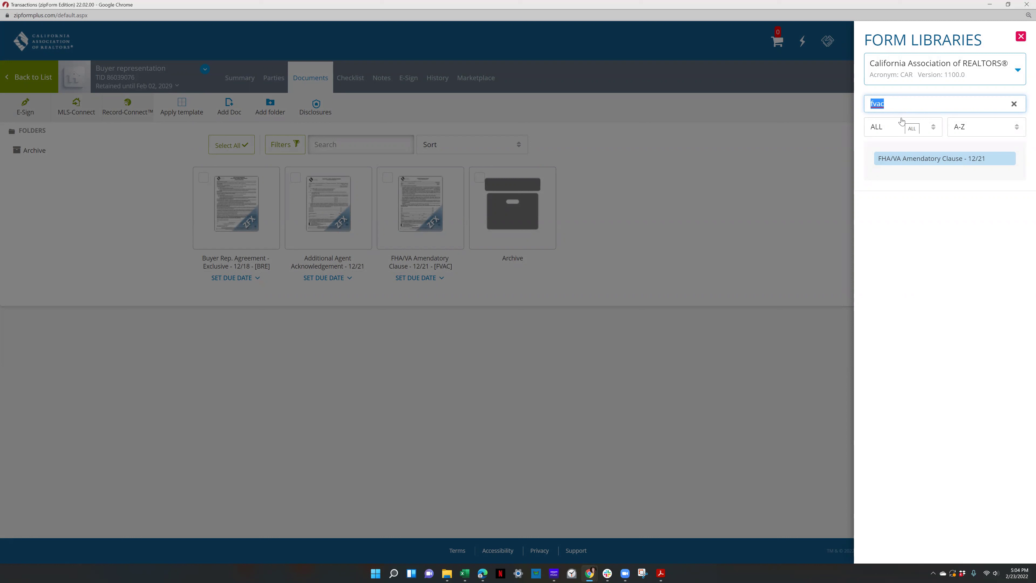
pyautogui.write('cop')
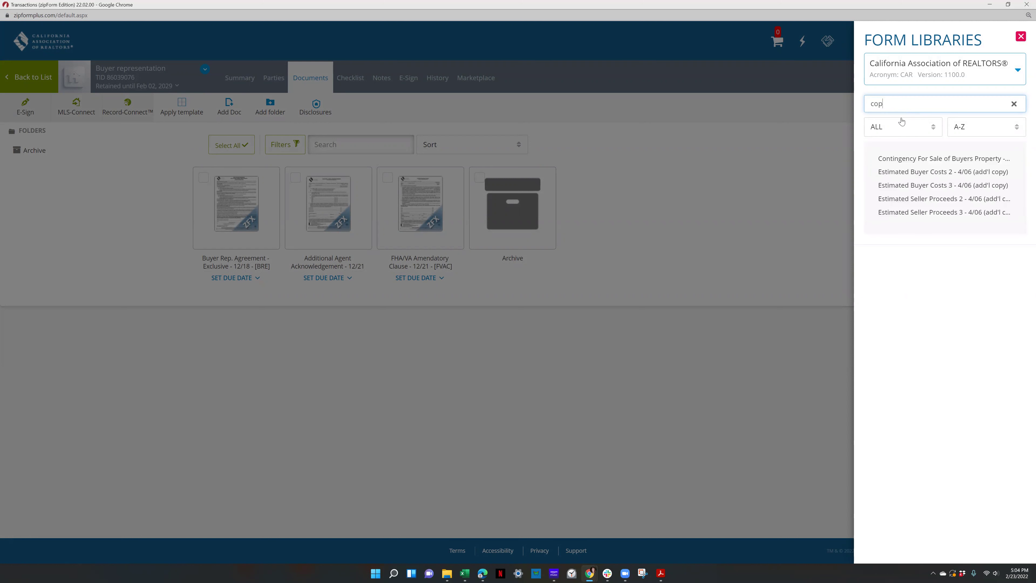
pyautogui.click(906, 160)
pyautogui.click(608, 199)
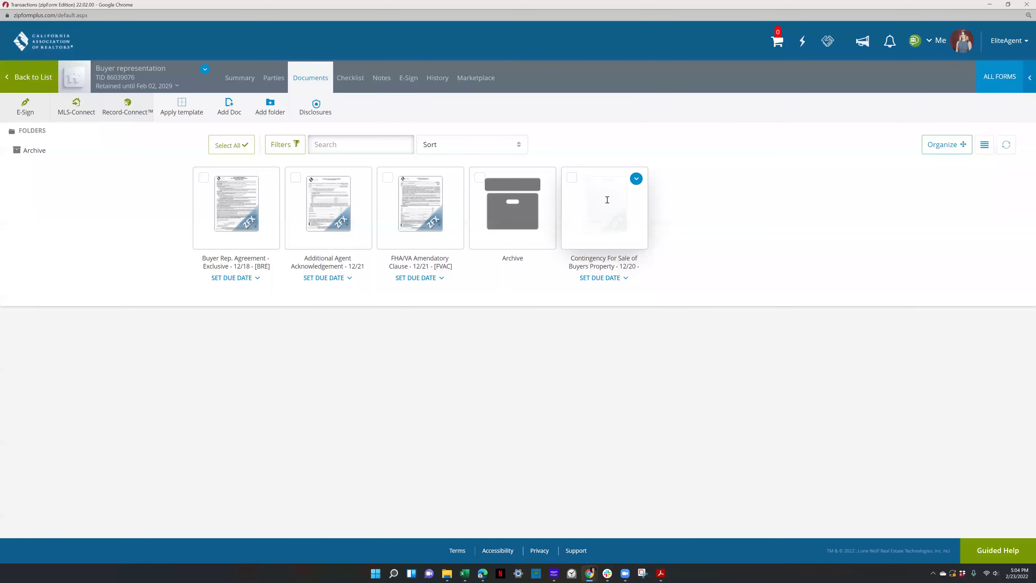
# - Open the Contingency for Sale of Buyer's Property form and examine its listing and MLS status paragraph, including the listing broker field
pyautogui.click(607, 199)
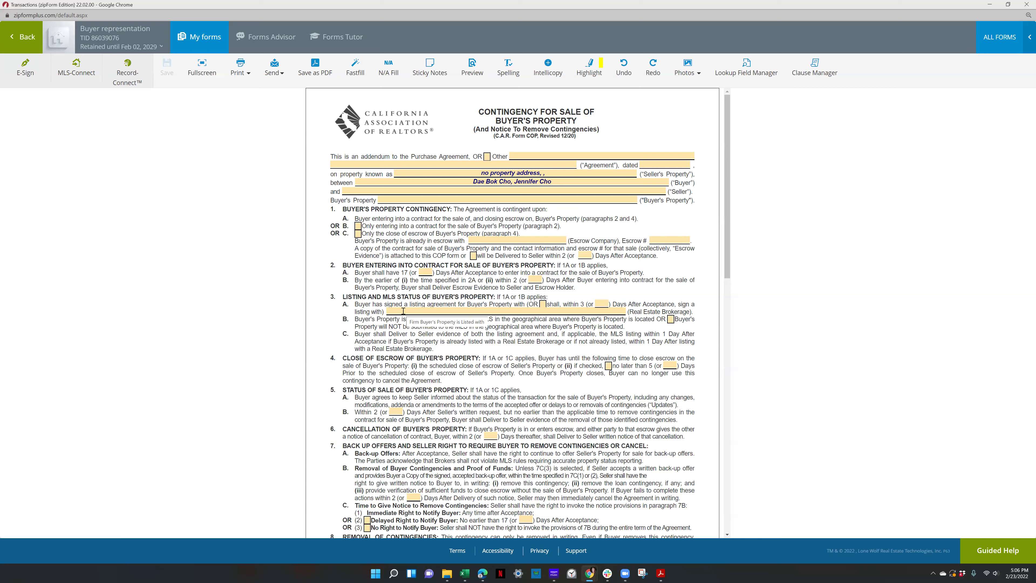
pyautogui.click(386, 311)
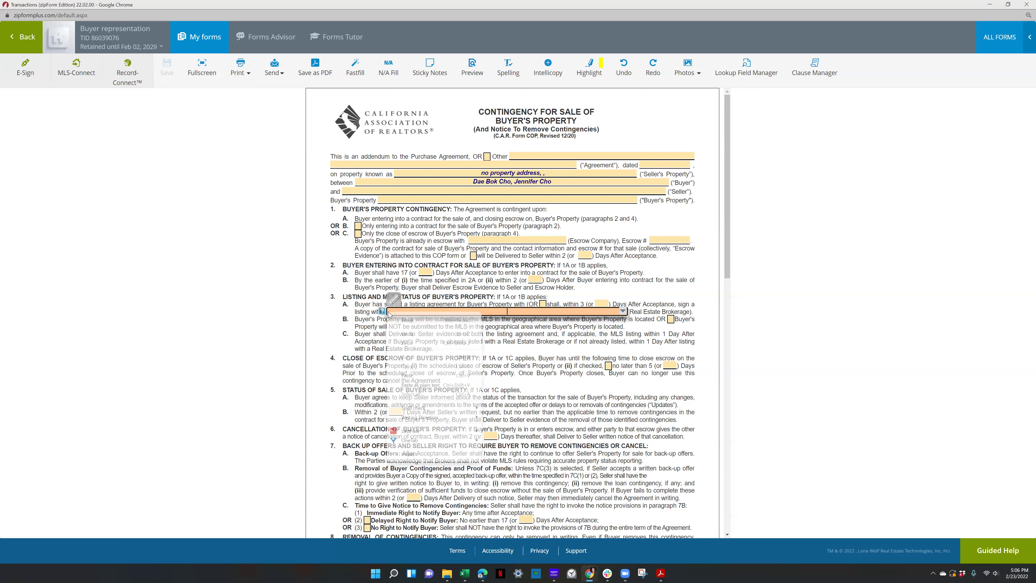
pyautogui.click(431, 304)
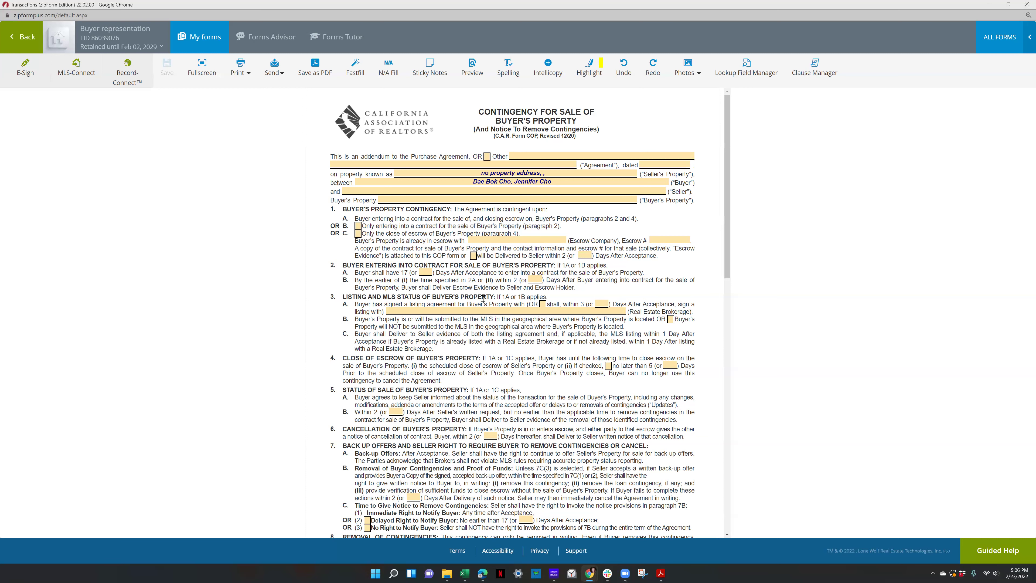
pyautogui.rightClick(547, 295)
pyautogui.click(547, 295)
pyautogui.scroll(-2, 469, 392)
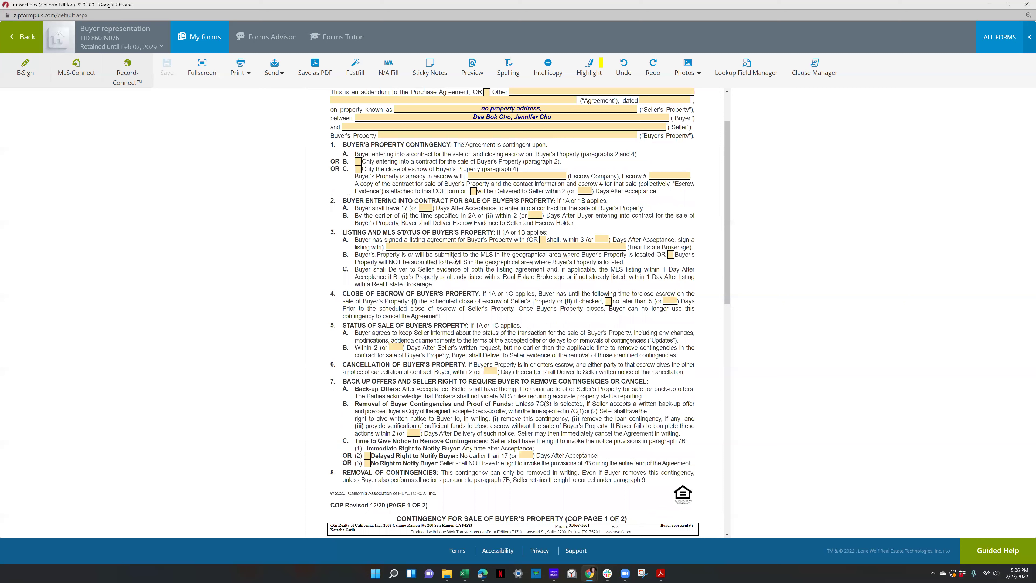
# - Review the contingency form's back-up offer, contingency removal, cancellation rights, deposit timing and signature sections
pyautogui.scroll(-2, 397, 284)
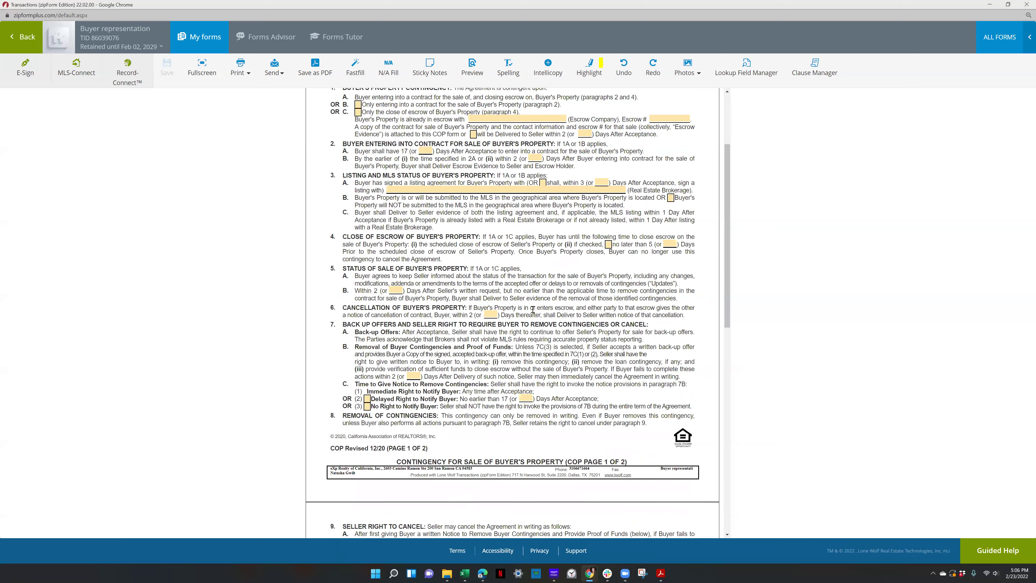
pyautogui.rightClick(397, 345)
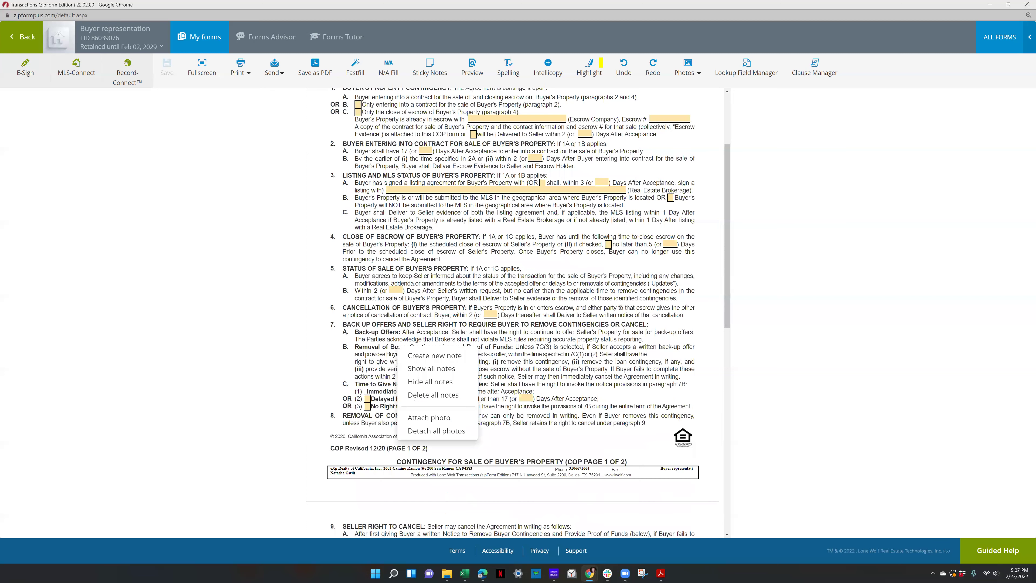
pyautogui.click(381, 345)
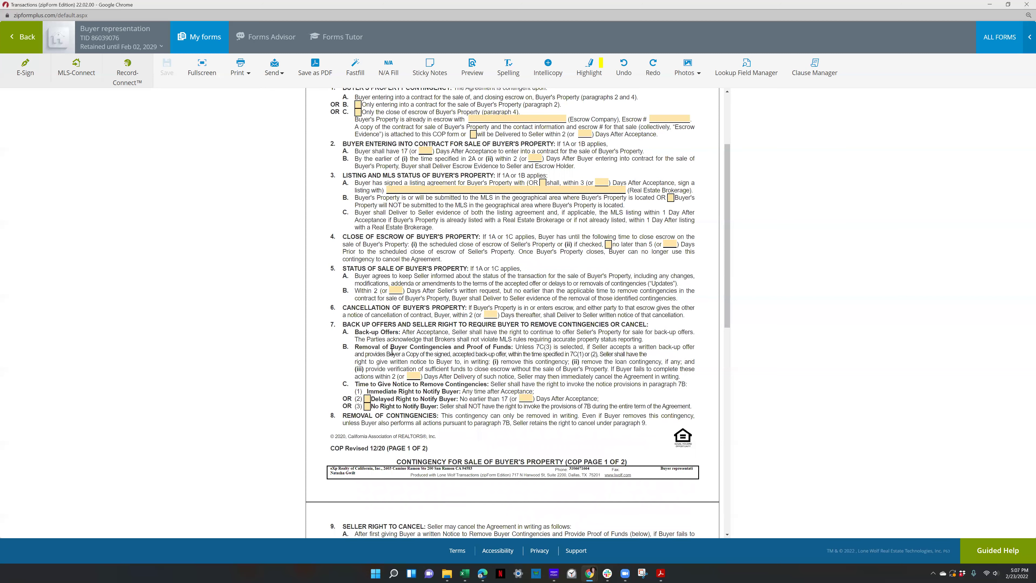
pyautogui.scroll(-2, 393, 351)
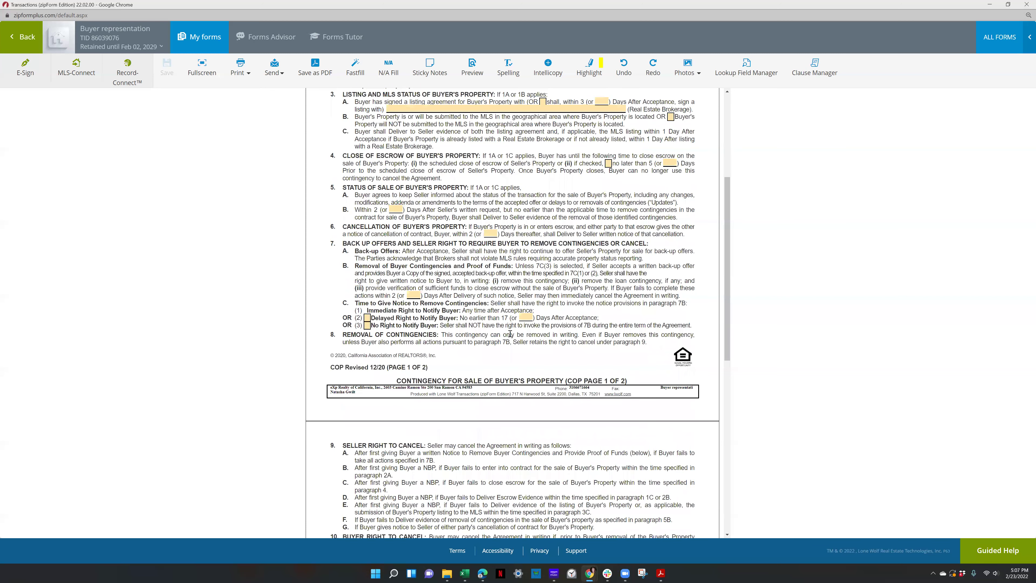
pyautogui.scroll(-6, 552, 332)
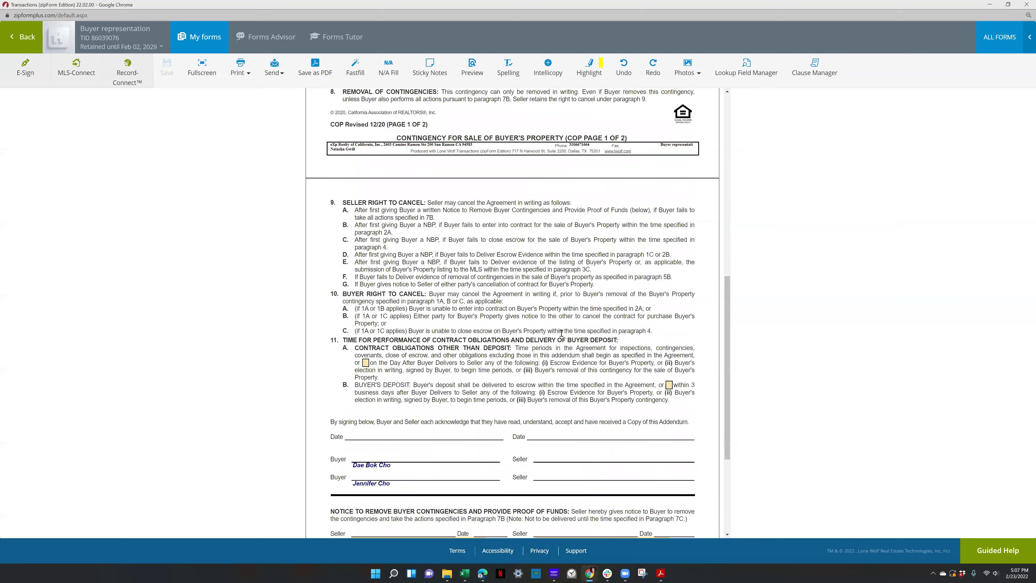
pyautogui.scroll(1, 561, 332)
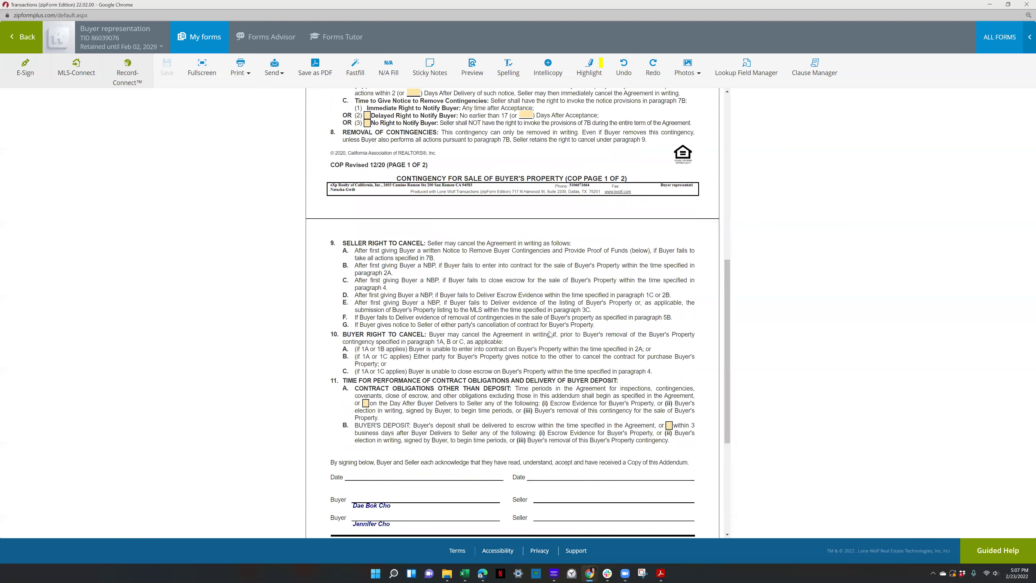
pyautogui.scroll(-2, 550, 334)
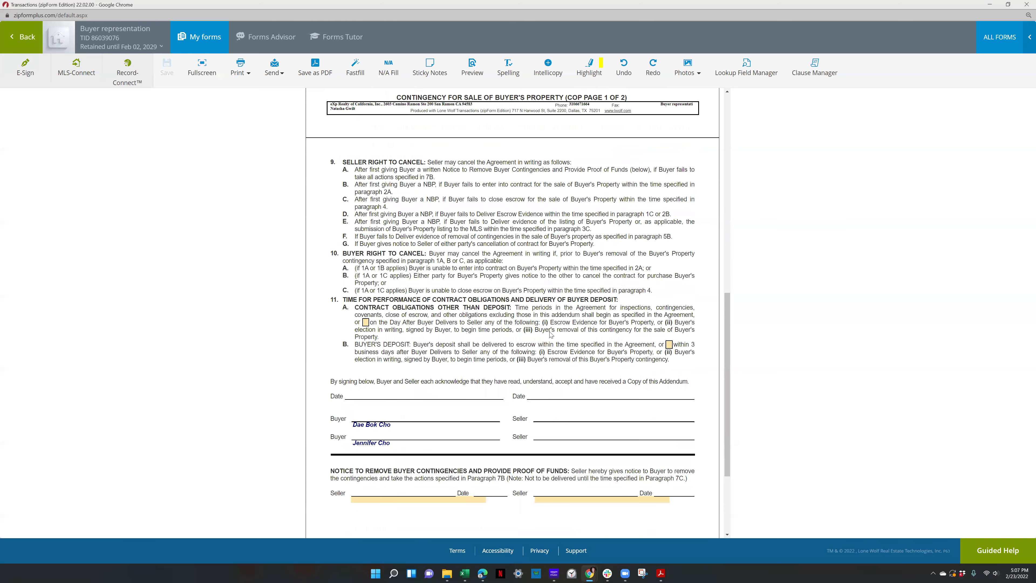
pyautogui.scroll(-2, 549, 334)
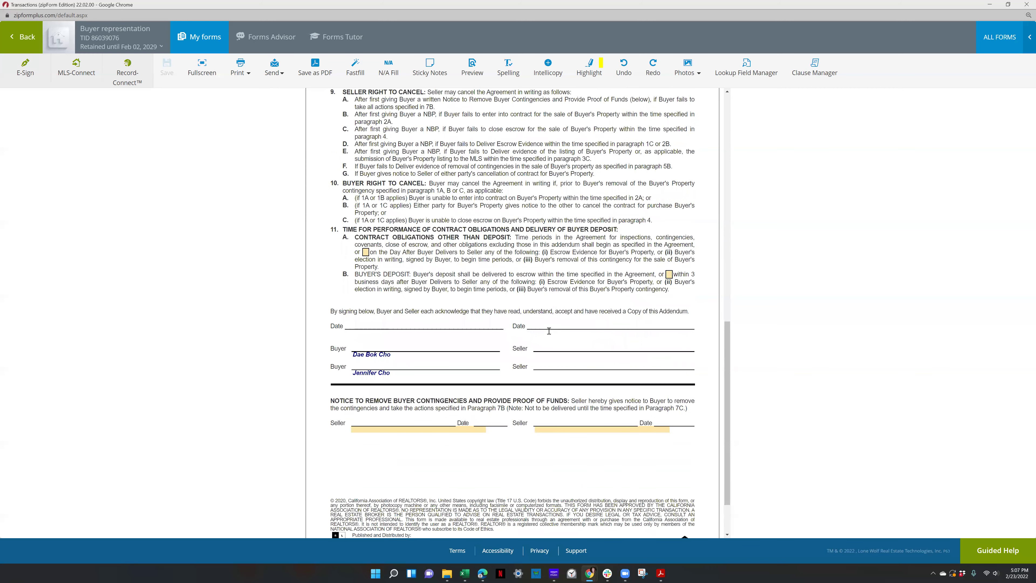
pyautogui.scroll(12, 549, 331)
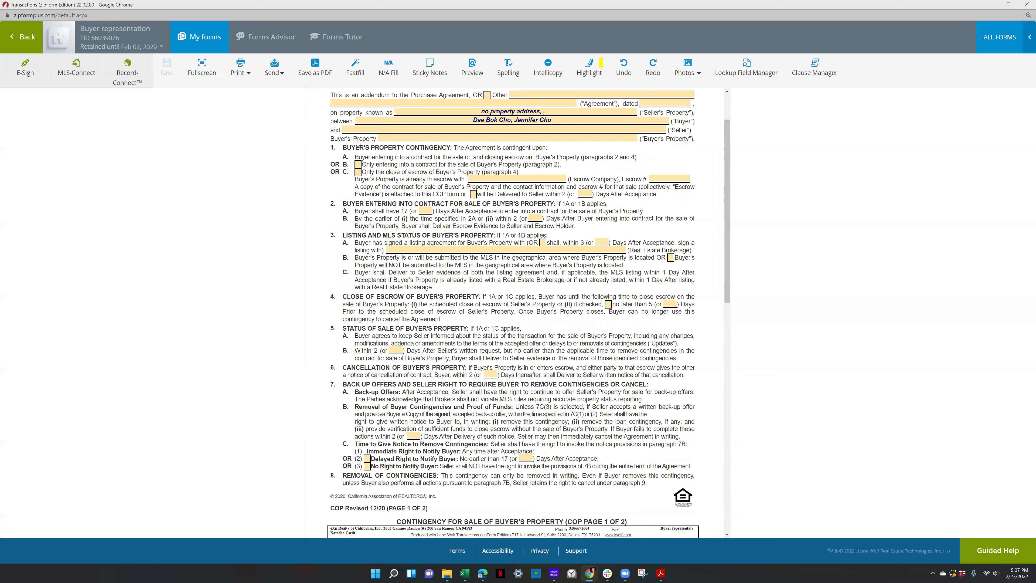
pyautogui.scroll(2, 148, 106)
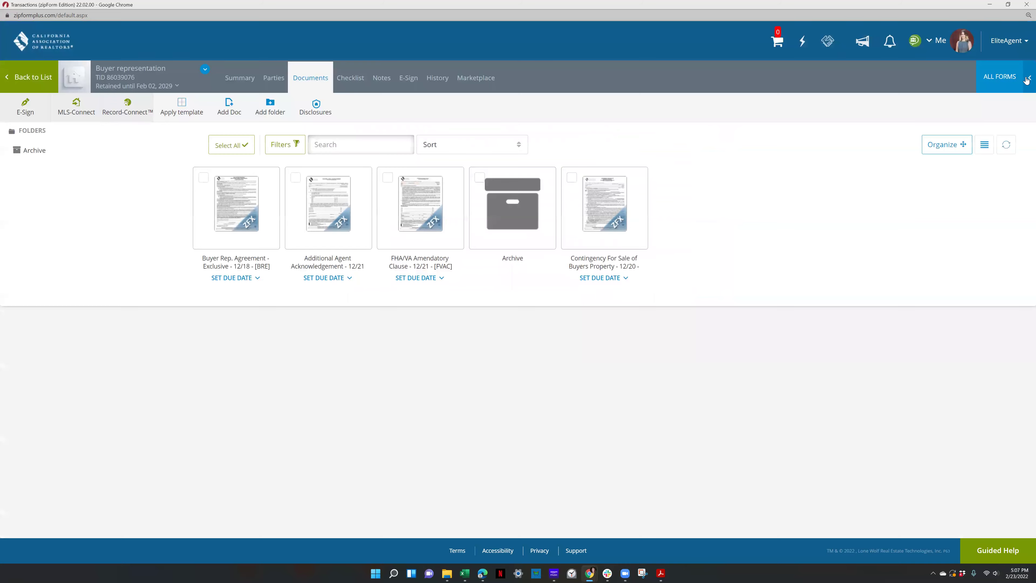
# - Search the form library for "rlas", add the Residential Lease After Sale form to the transaction and open it
pyautogui.click(1026, 80)
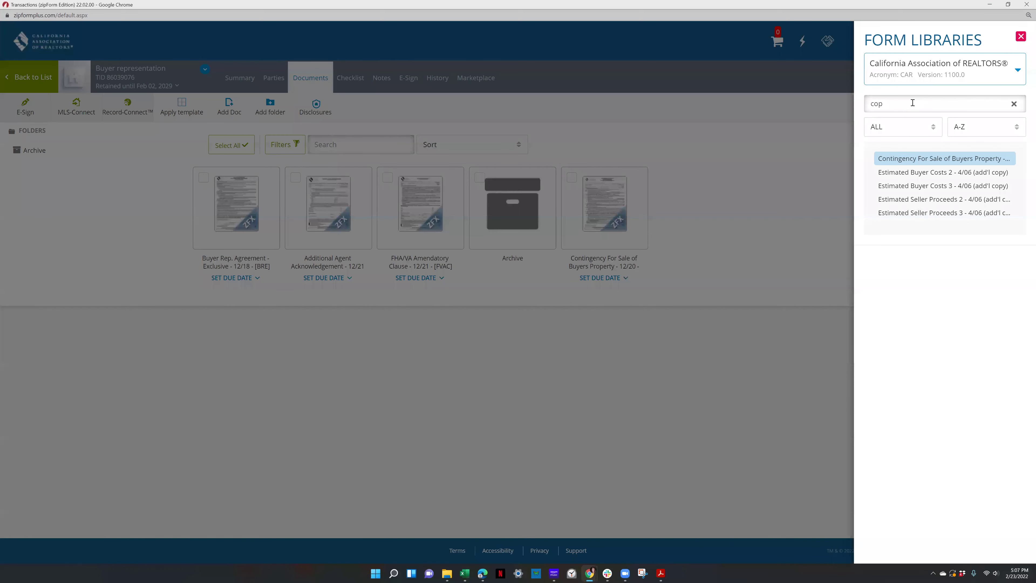
pyautogui.click(903, 103)
pyautogui.doubleClick(901, 105)
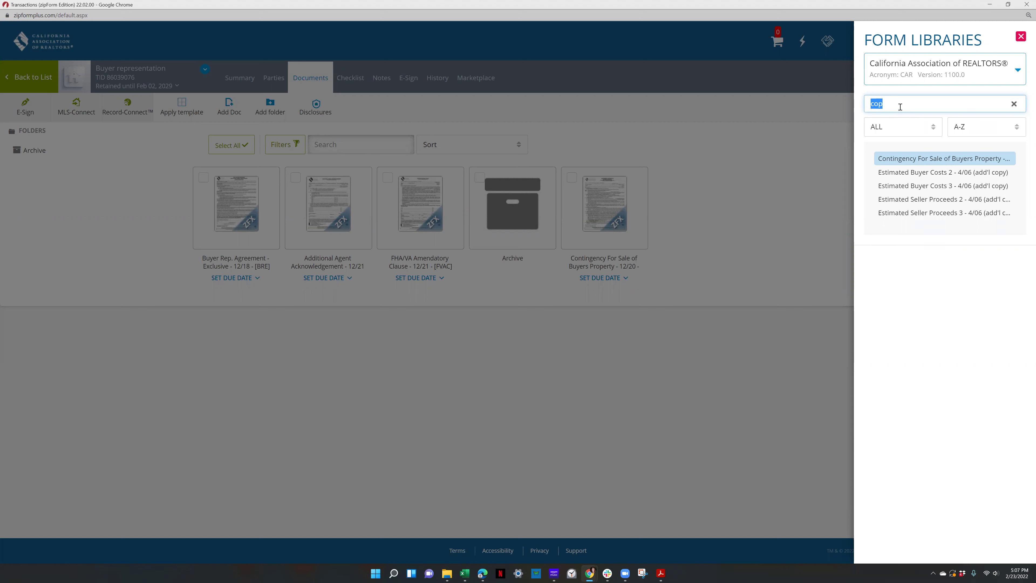
pyautogui.write('rlas')
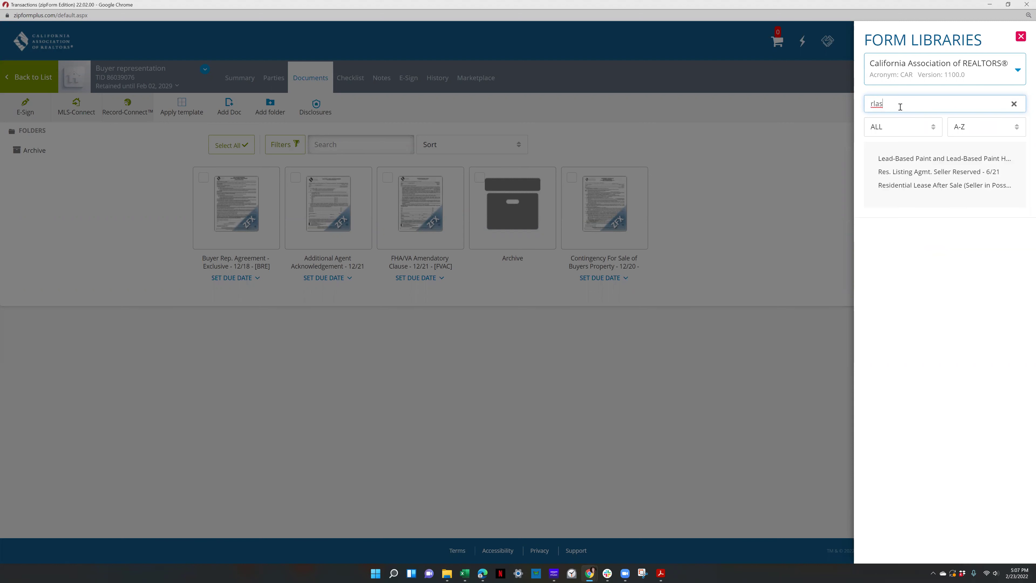
pyautogui.click(914, 187)
pyautogui.click(687, 192)
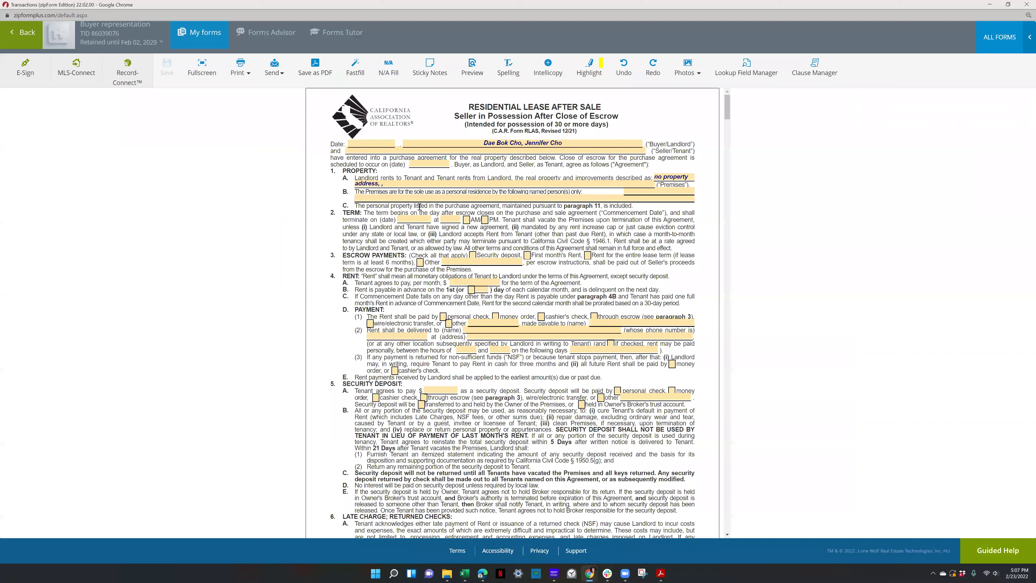
# - Review the Residential Lease After Sale form, from the term, rent and security deposit paragraphs through the signature and broker sections
pyautogui.rightClick(401, 221)
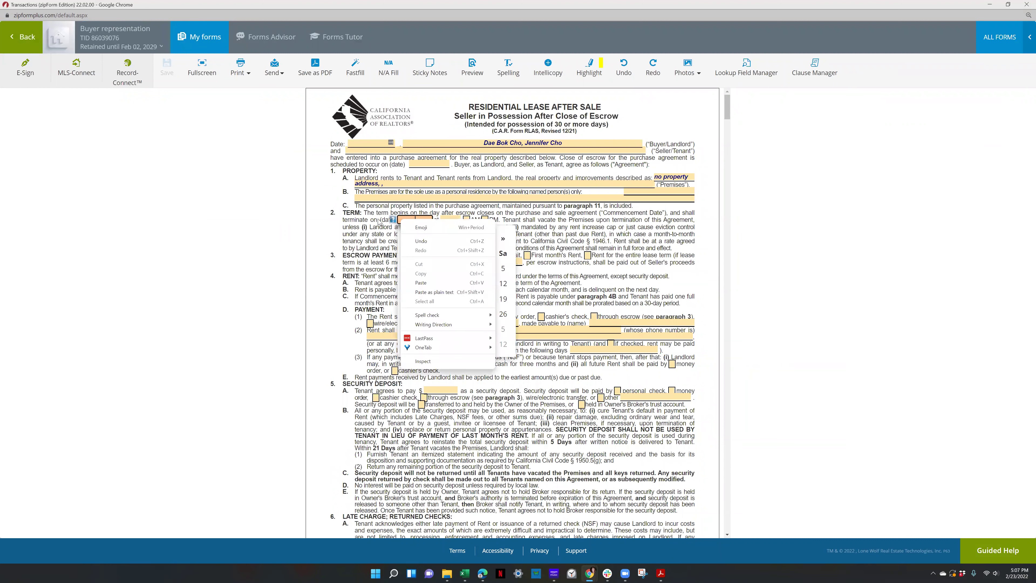
pyautogui.click(433, 197)
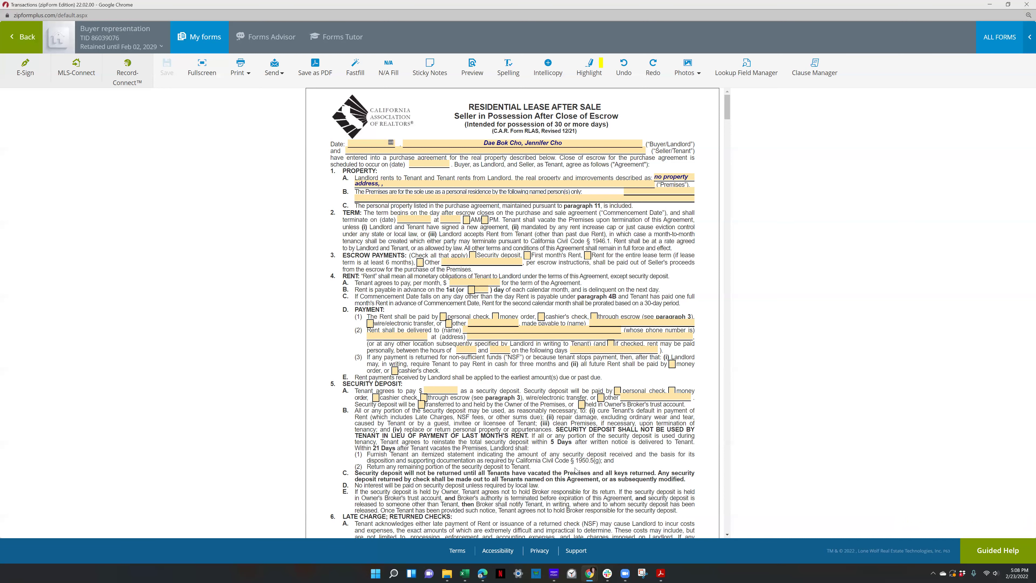
pyautogui.scroll(-1, 435, 305)
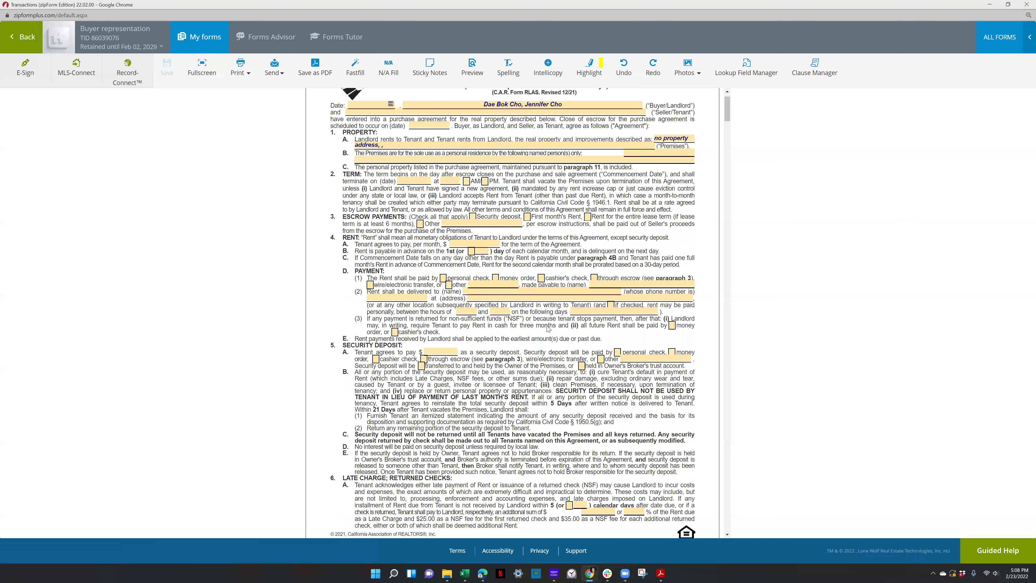
pyautogui.scroll(-2, 548, 329)
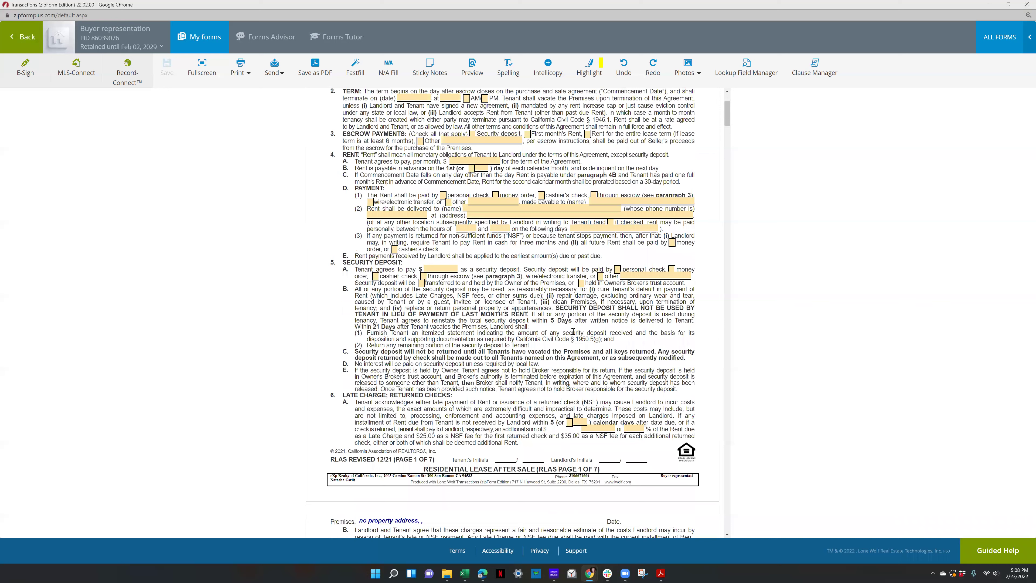
pyautogui.scroll(-7, 573, 332)
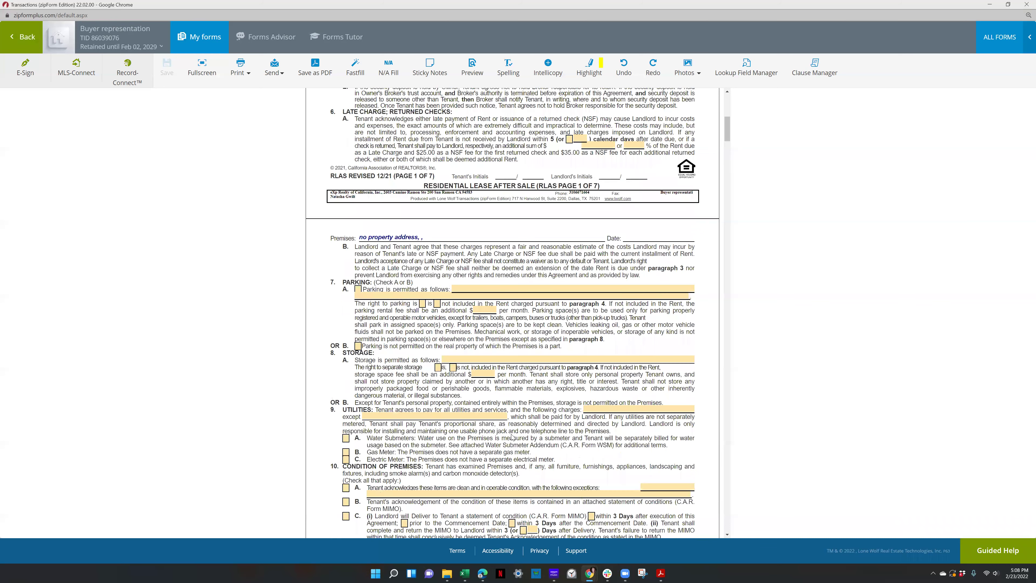
pyautogui.scroll(-4, 512, 436)
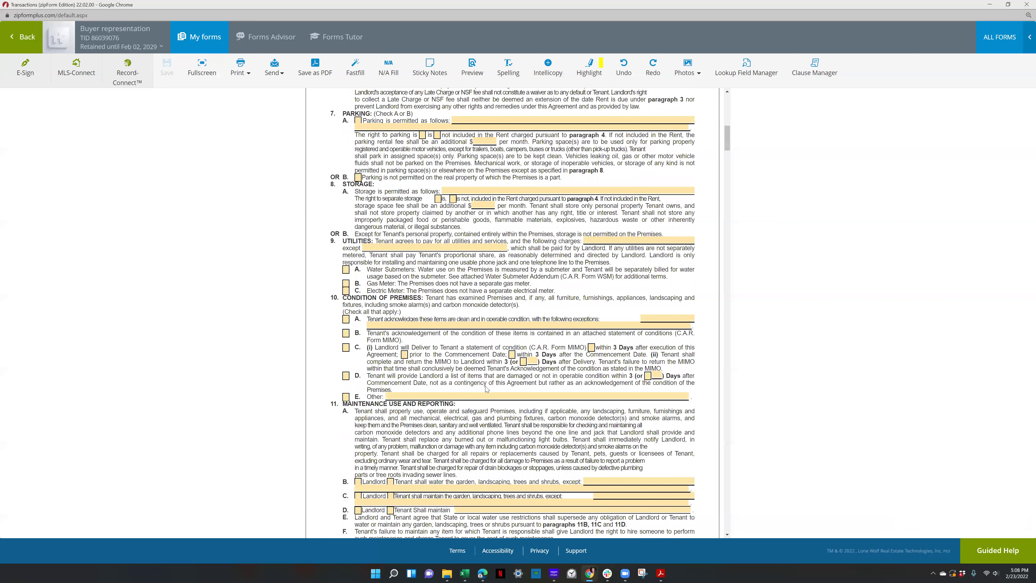
pyautogui.scroll(-20, 486, 386)
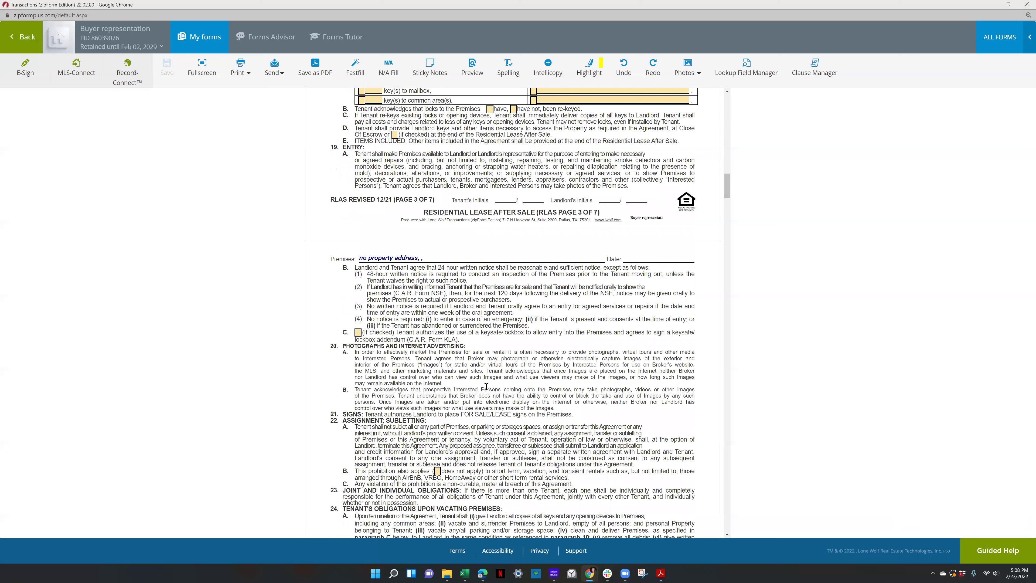
pyautogui.scroll(-20, 487, 387)
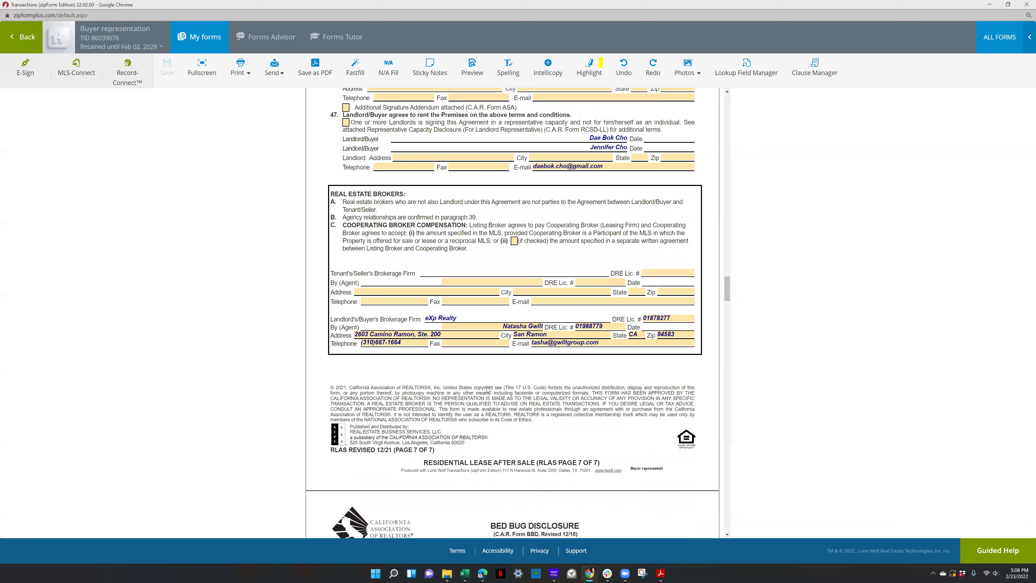
pyautogui.scroll(20, 495, 388)
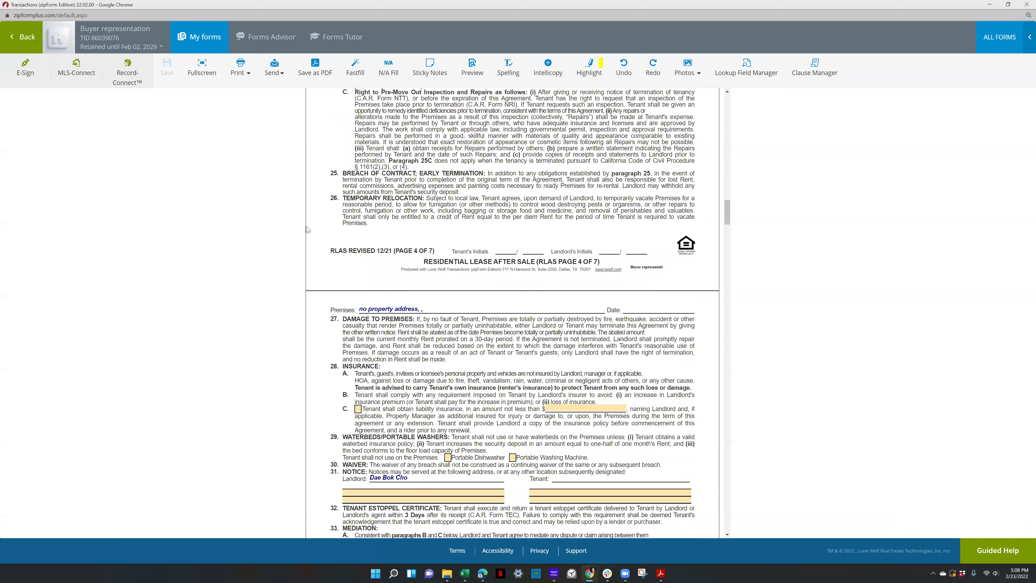
# - Recheck the Residential Lease After Sale form, from its opening property, term and rent paragraphs through keys and entry
pyautogui.scroll(20, 307, 229)
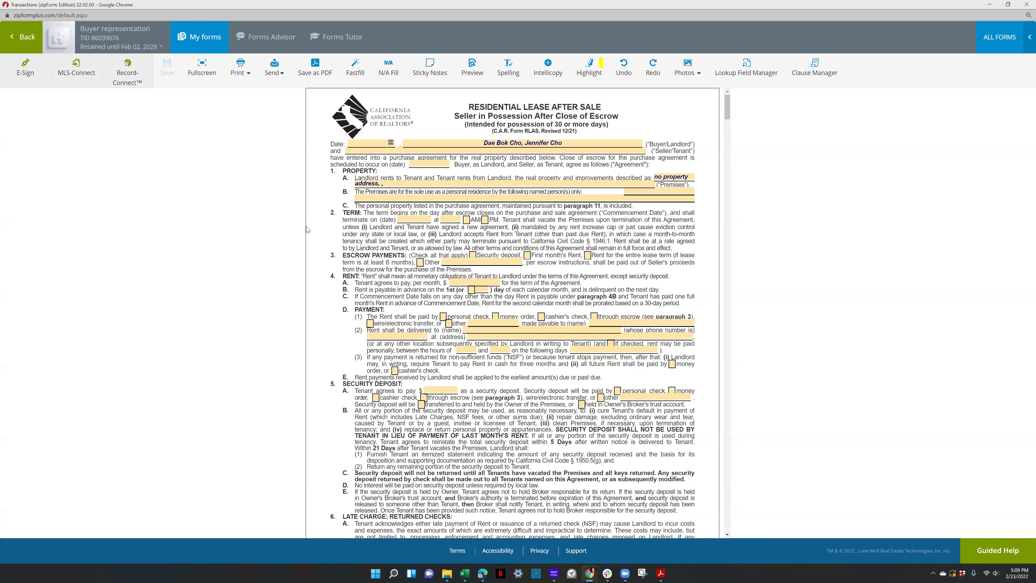
pyautogui.scroll(-1, 314, 225)
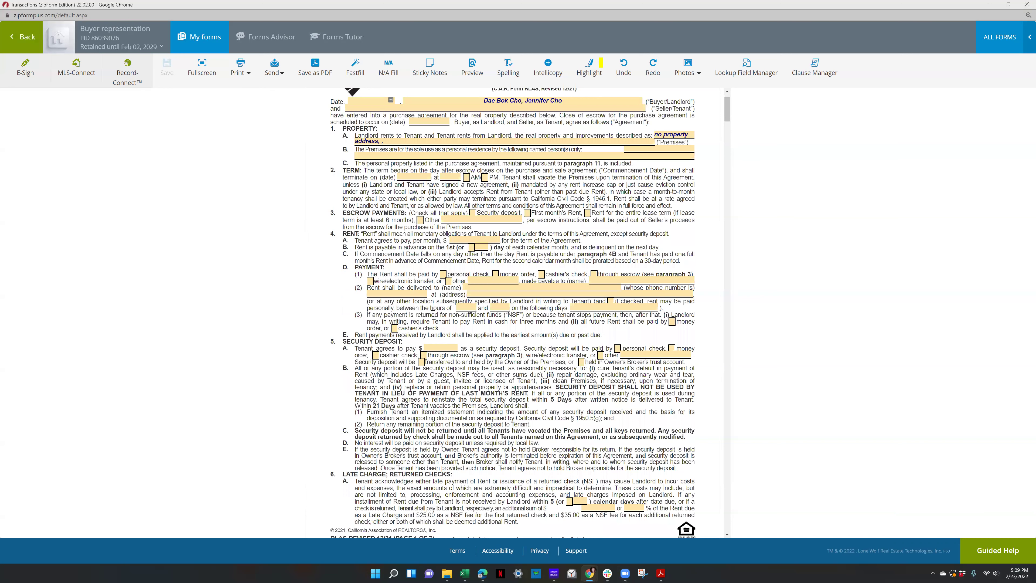
pyautogui.scroll(-12, 632, 199)
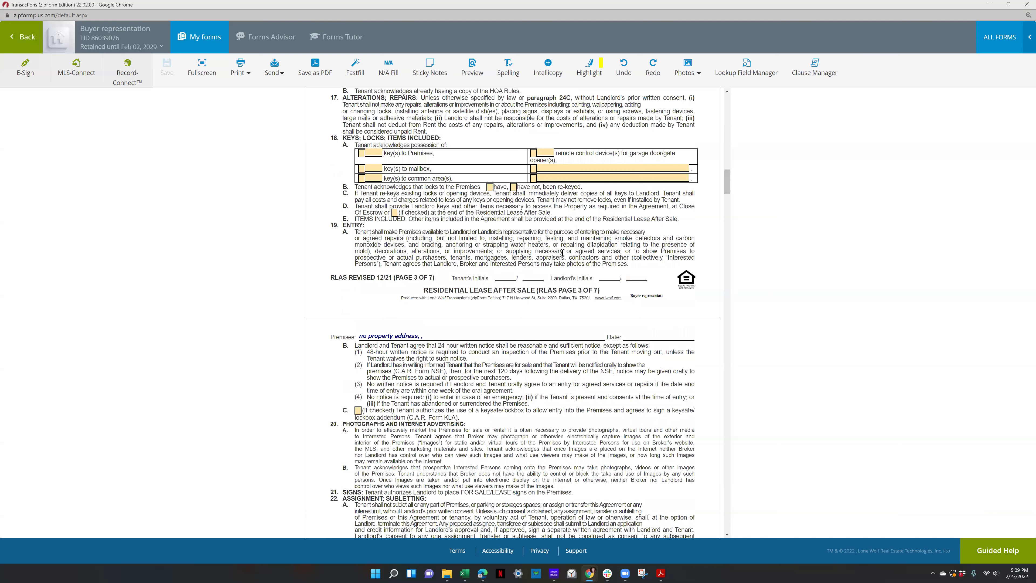
pyautogui.scroll(8, 562, 250)
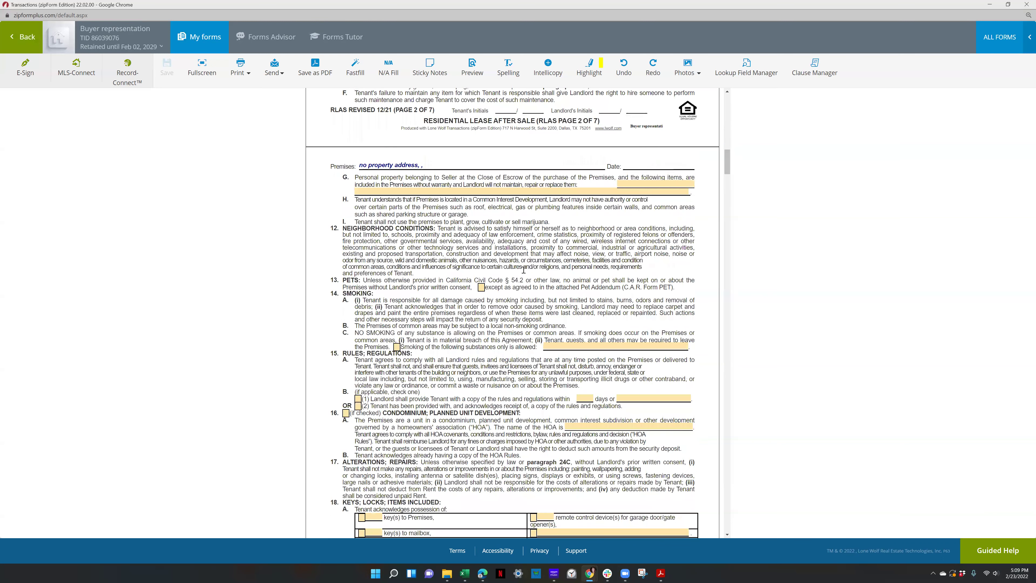
pyautogui.scroll(20, 480, 220)
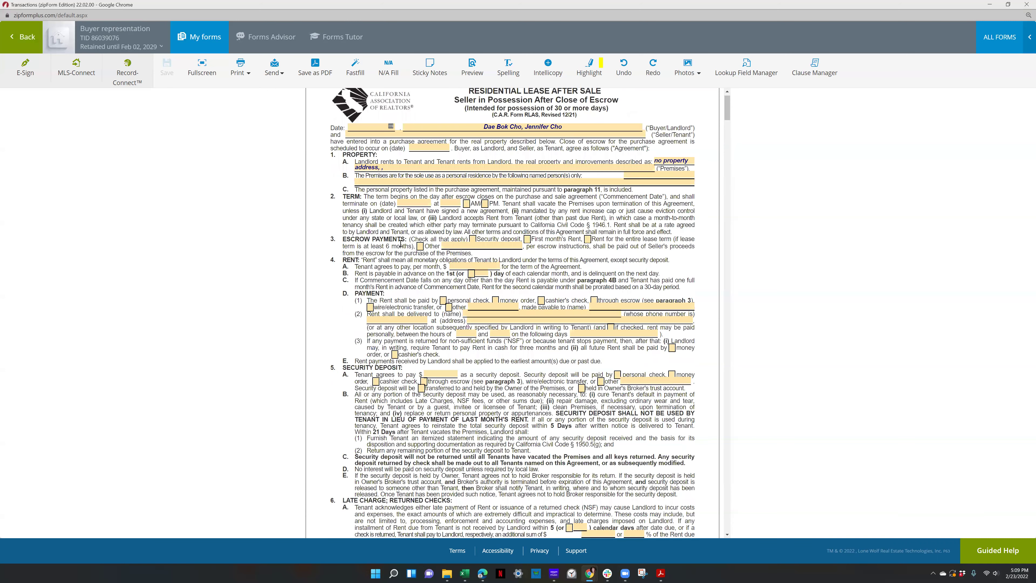
pyautogui.scroll(1, 505, 256)
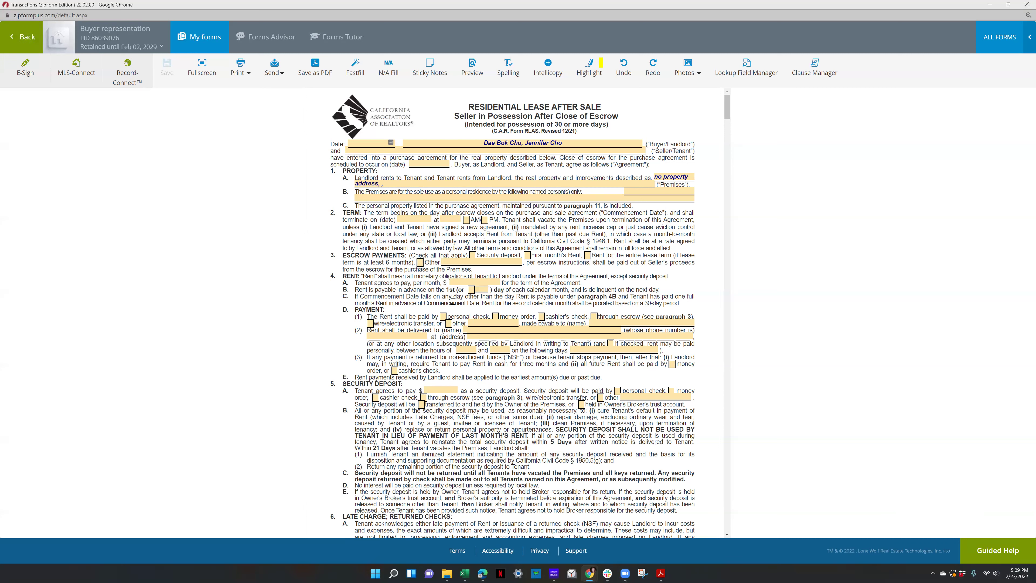
# - Leave the lease form and the buyer representation transaction, and open a blank form workspace outside that transaction
pyautogui.click(27, 36)
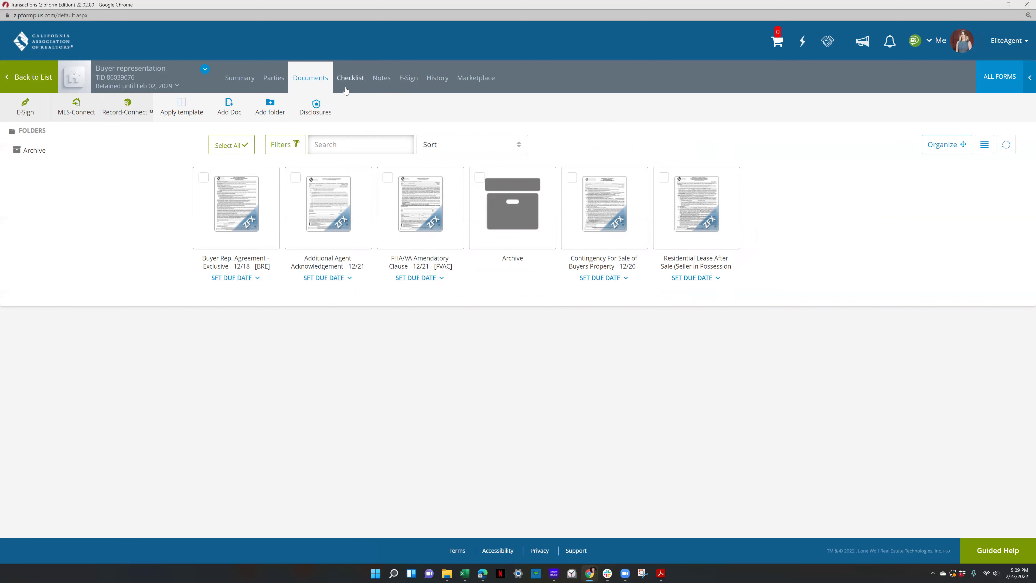
pyautogui.click(40, 80)
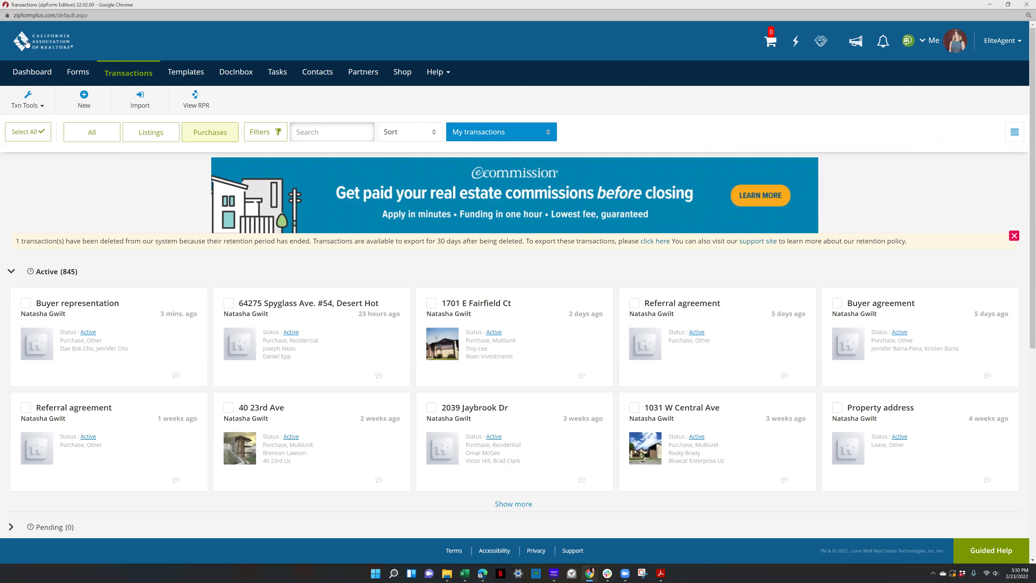
pyautogui.click(498, 306)
# - Search the form library for "ripa", add the Residential Income Property Purchase Agreement and bring it into view
pyautogui.click(923, 104)
pyautogui.doubleClick(922, 104)
pyautogui.write('ripa')
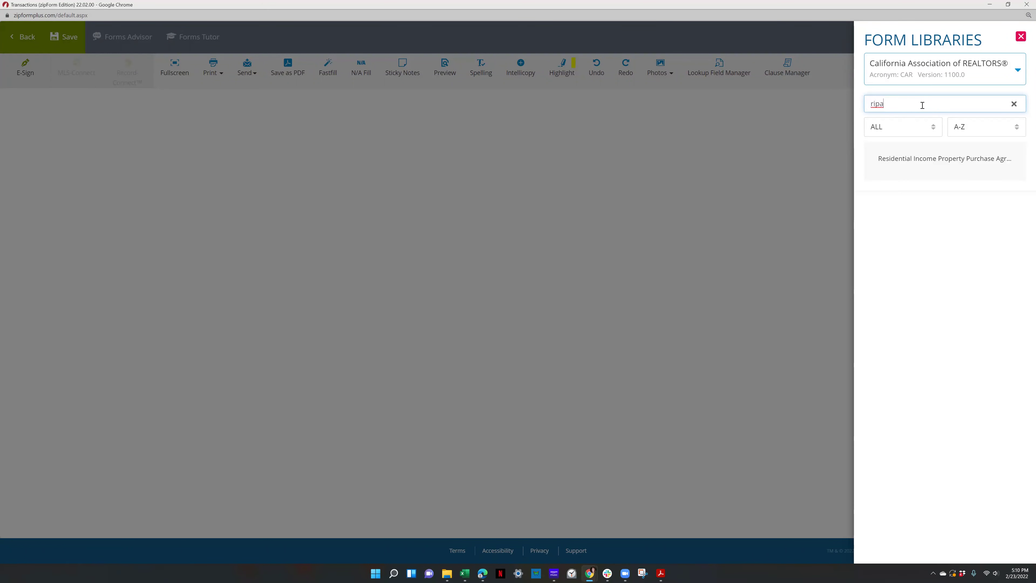
pyautogui.doubleClick(948, 161)
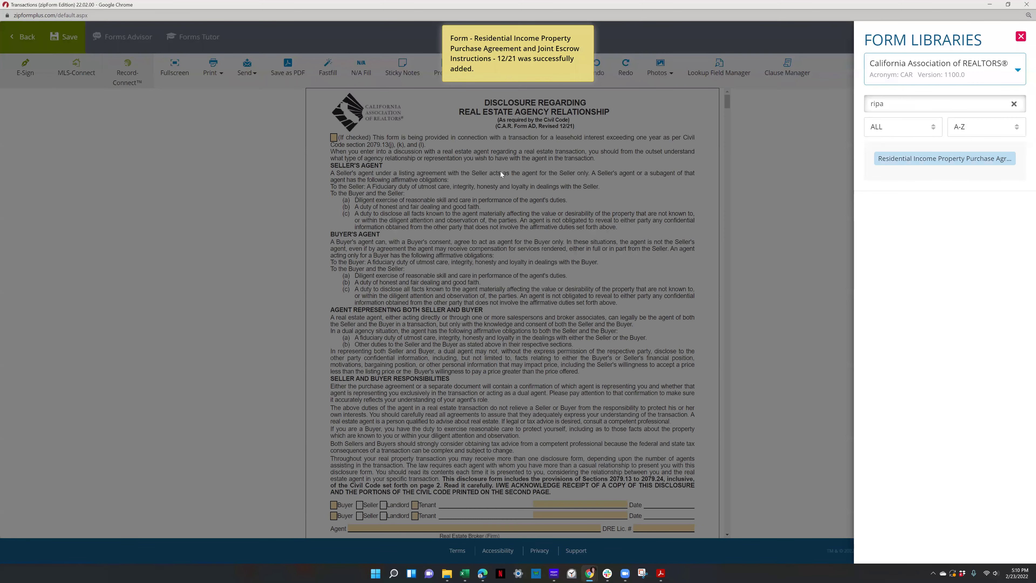
pyautogui.click(517, 174)
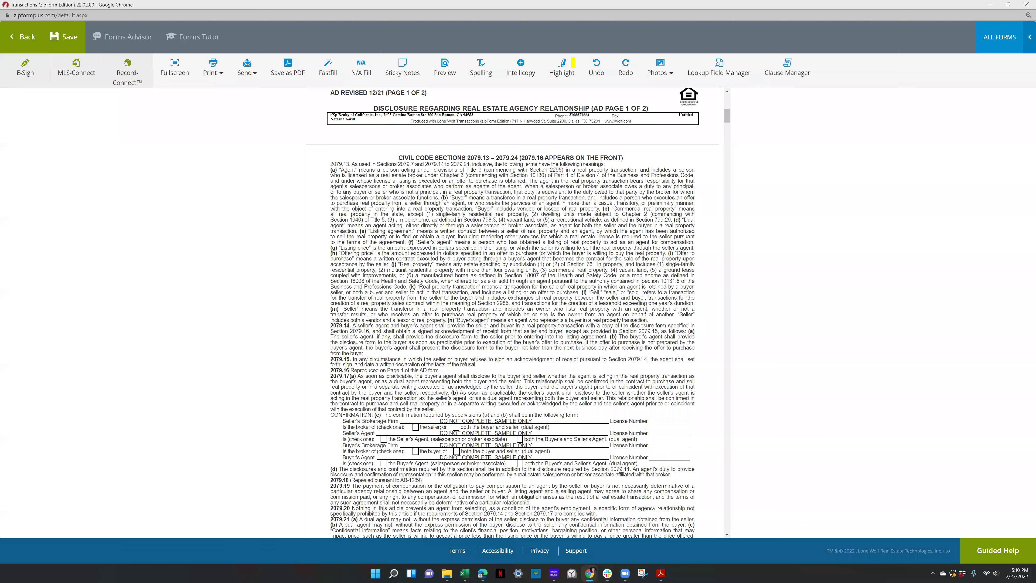
# - Review the income property agreement's terms table, covering price, deposits, loans, verifications, contingencies and possession
pyautogui.scroll(-15, 512, 208)
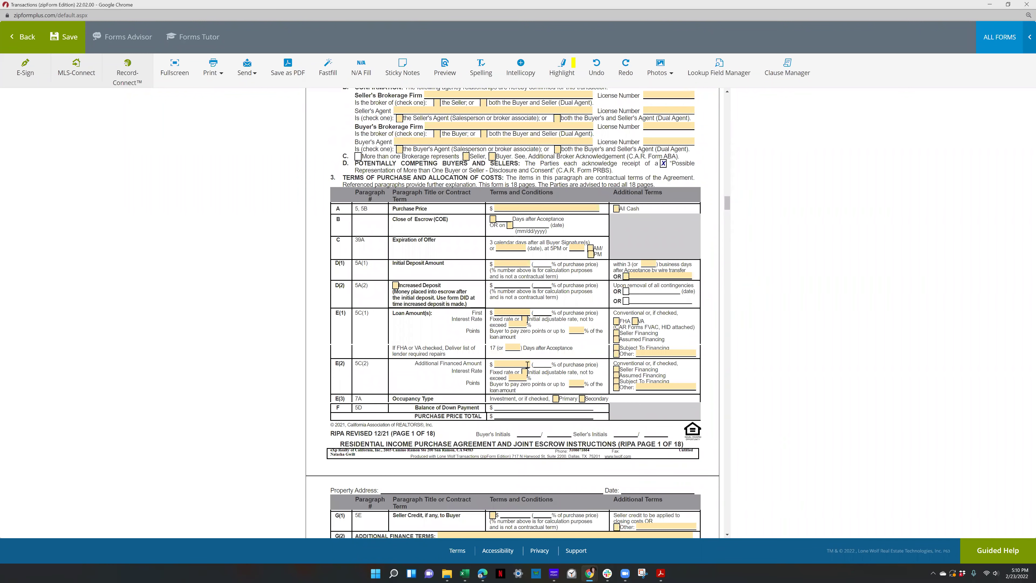
pyautogui.scroll(-1, 528, 363)
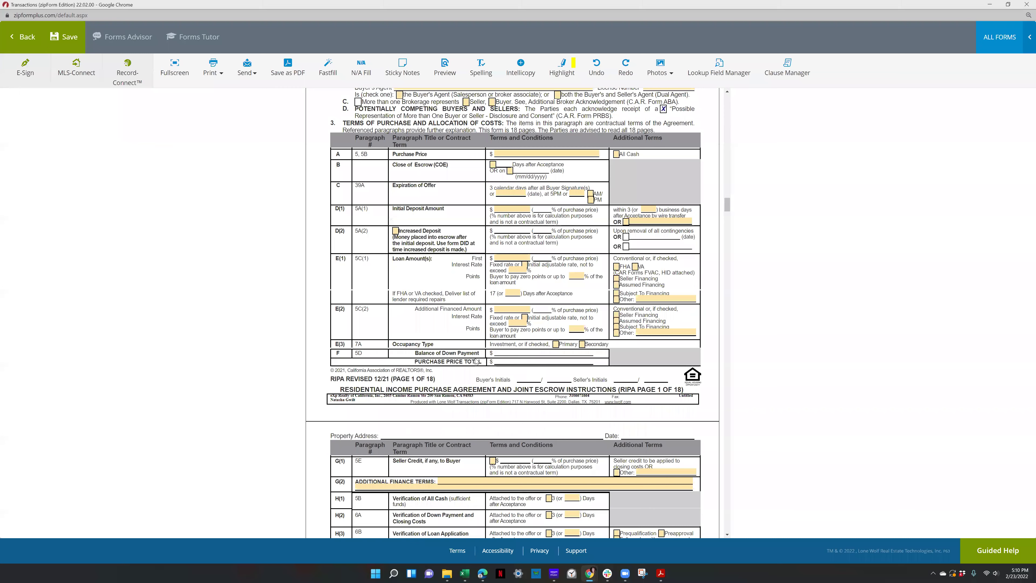
pyautogui.scroll(-2, 521, 374)
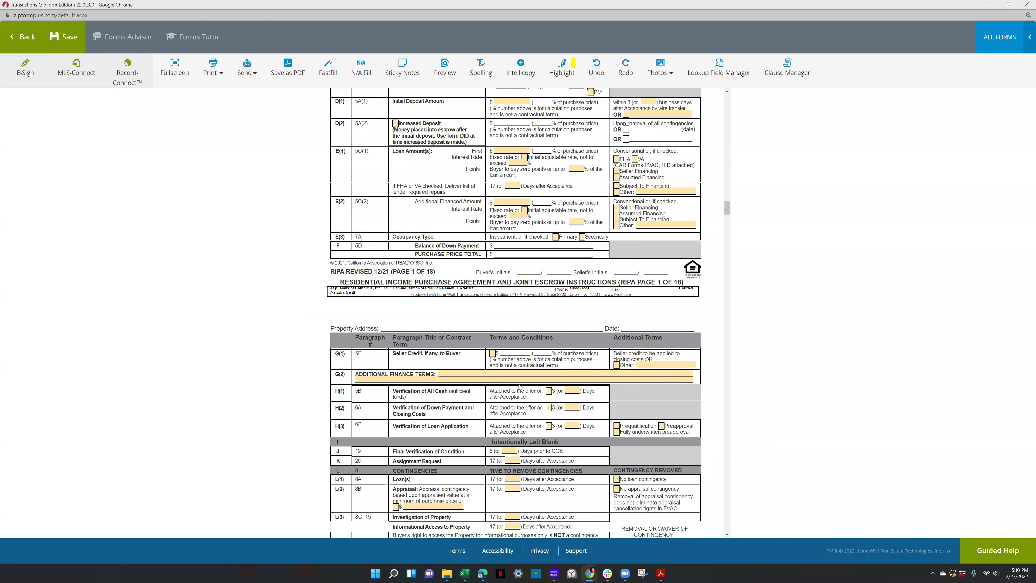
pyautogui.scroll(-3, 519, 385)
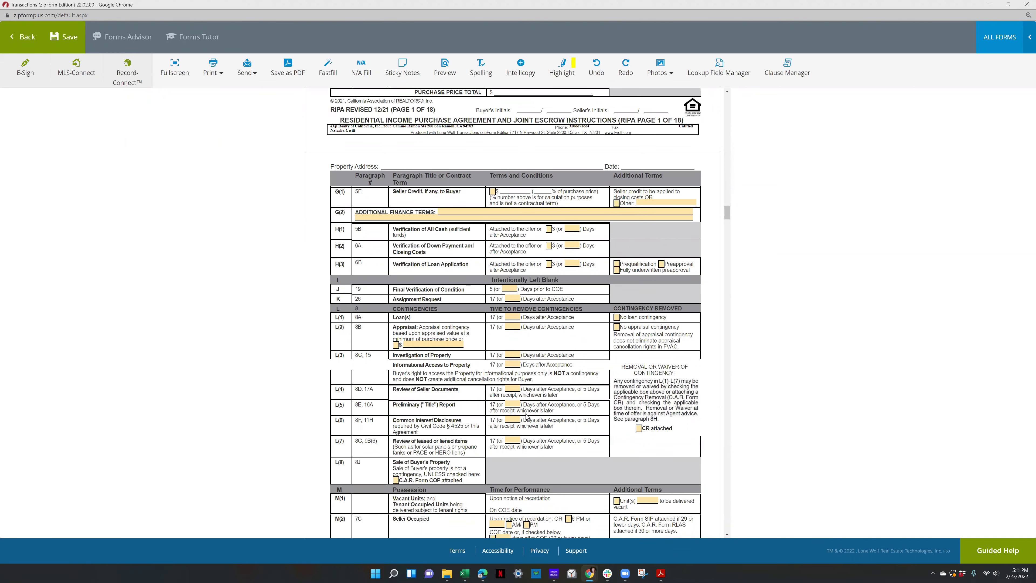
pyautogui.scroll(-1, 526, 413)
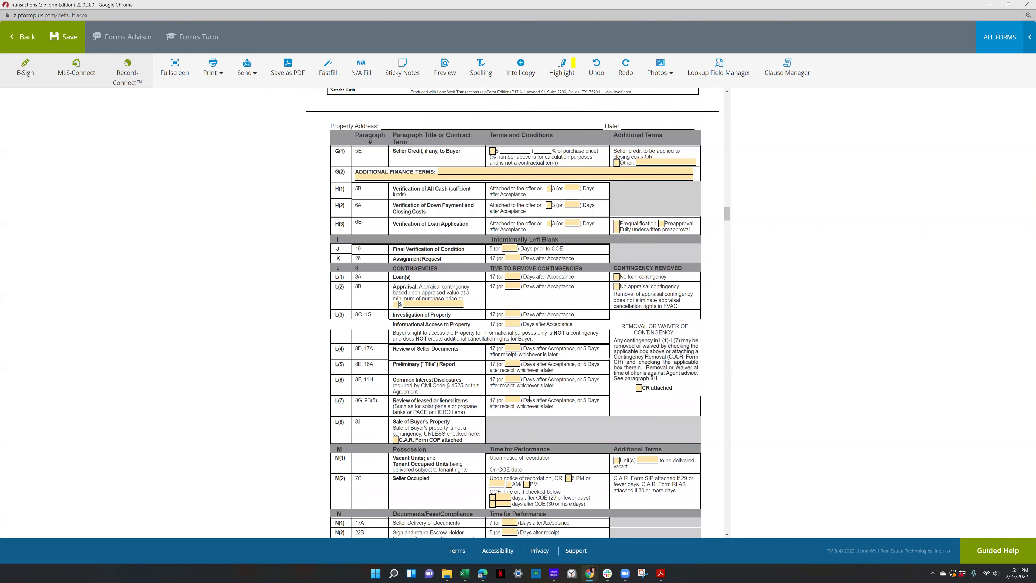
pyautogui.scroll(-1, 529, 400)
pyautogui.scroll(-2, 529, 401)
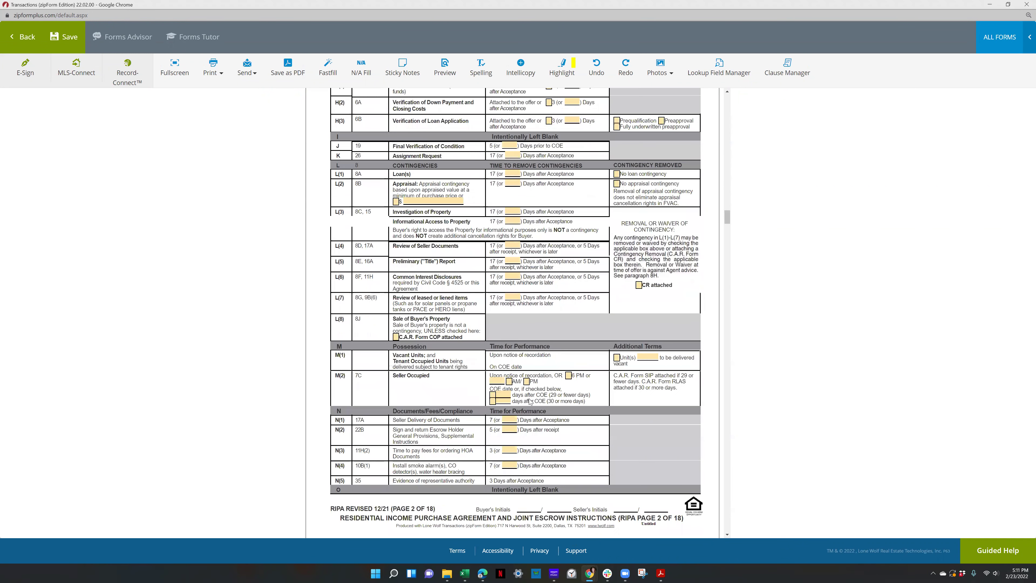
# - Examine the agreement's included items, allocation of costs, additional tenancy documents, and property addenda and advisories sections
pyautogui.scroll(-5, 529, 402)
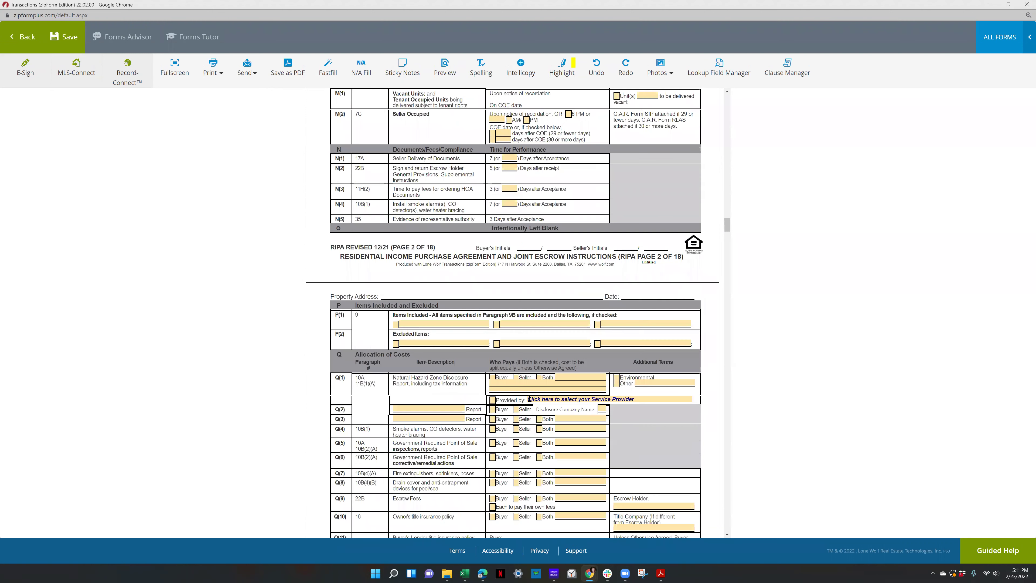
pyautogui.scroll(-2, 529, 399)
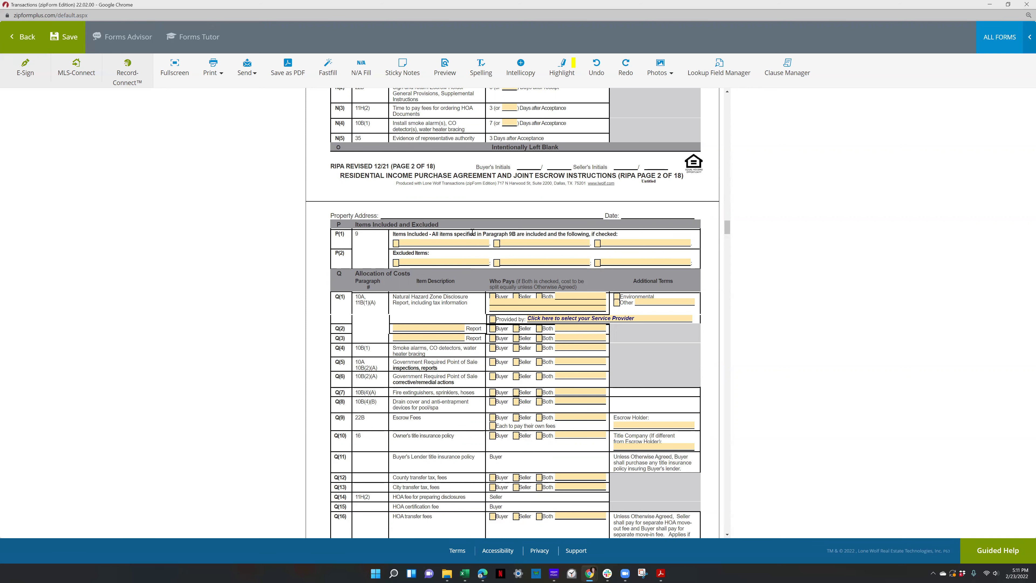
pyautogui.scroll(-3, 457, 347)
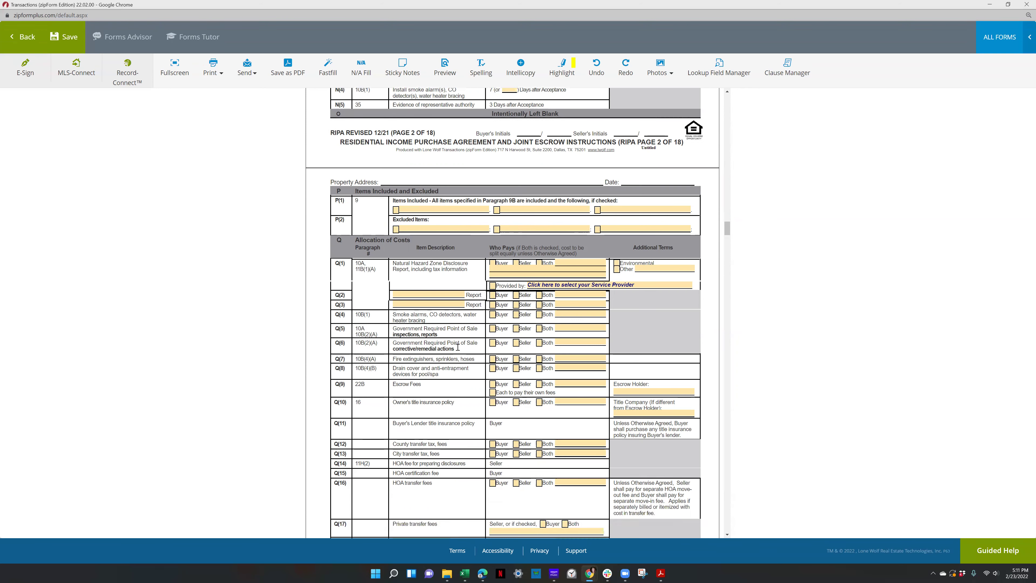
pyautogui.scroll(-1, 513, 355)
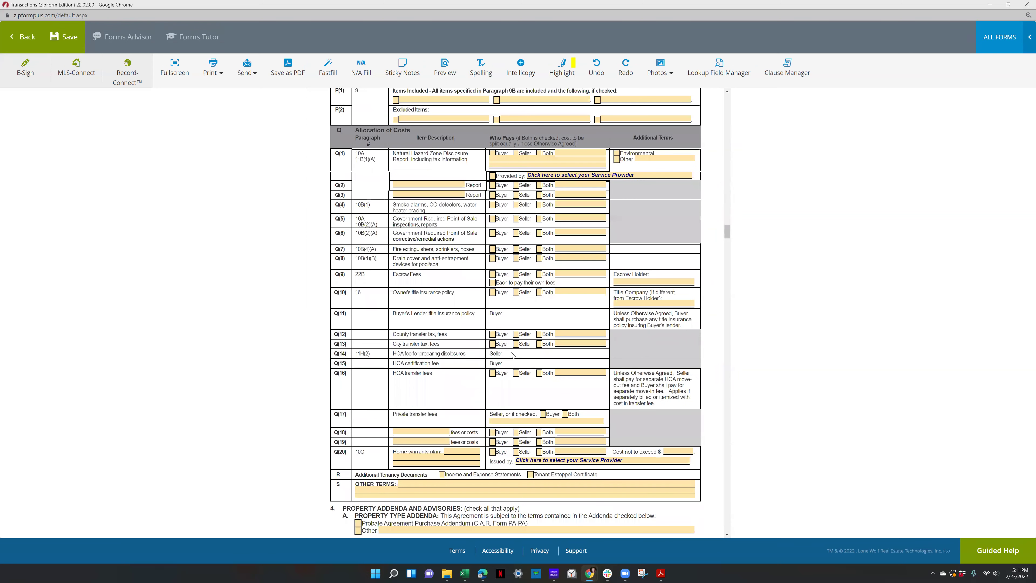
pyautogui.scroll(-3, 513, 355)
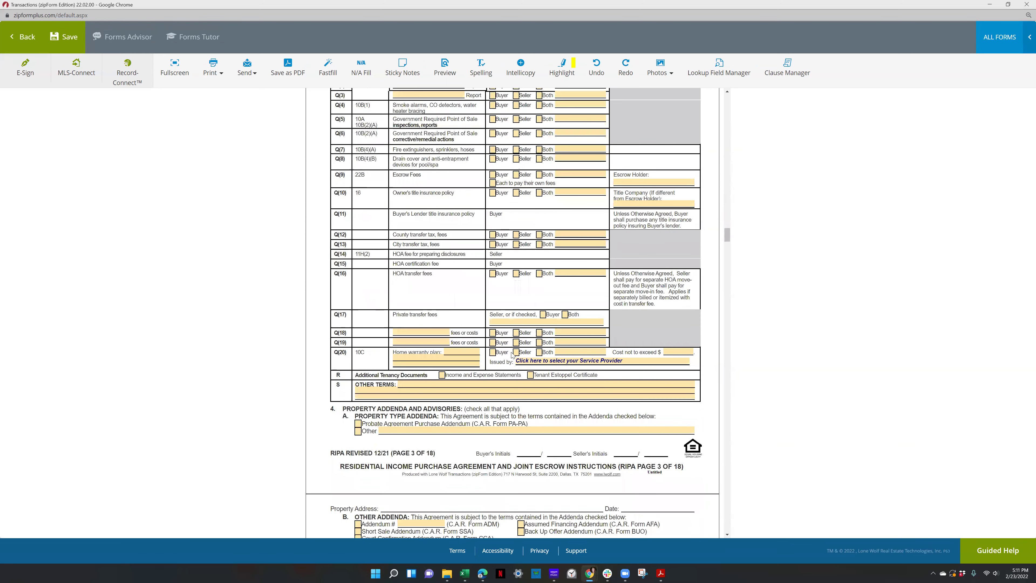
pyautogui.scroll(-1, 513, 355)
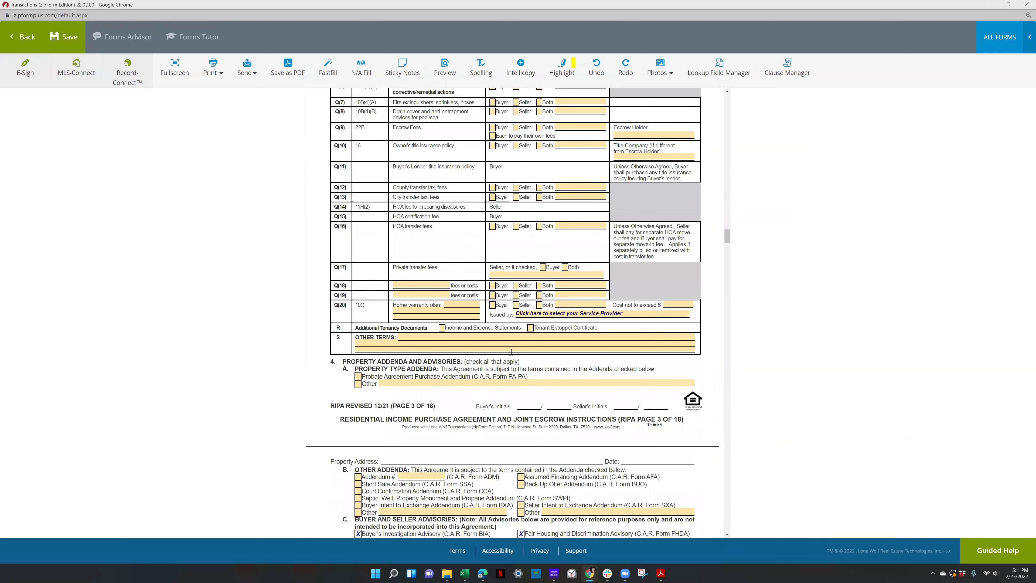
pyautogui.scroll(-1, 529, 301)
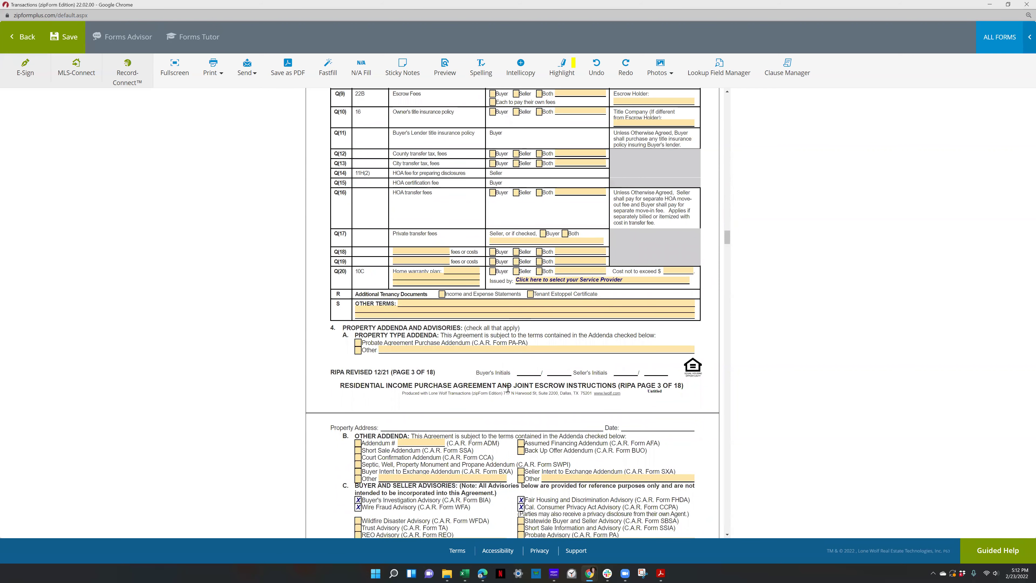
pyautogui.scroll(-3, 502, 390)
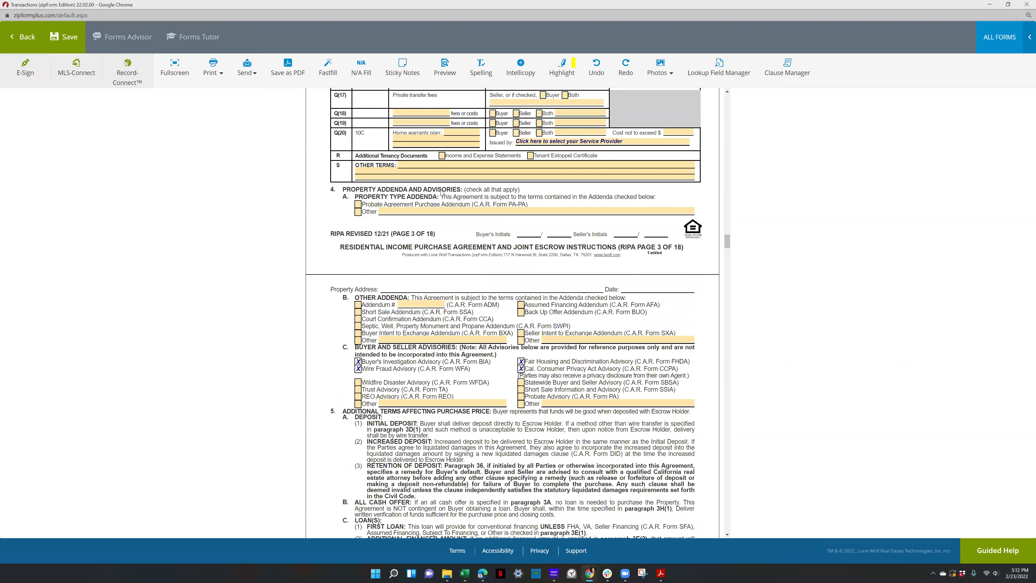
pyautogui.scroll(-1, 328, 225)
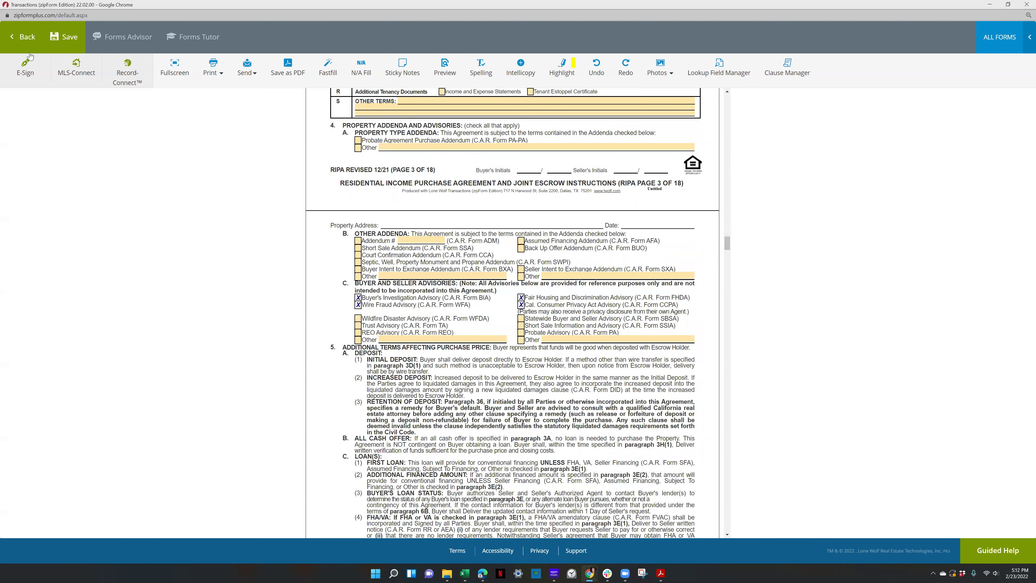
pyautogui.scroll(2, 20, 40)
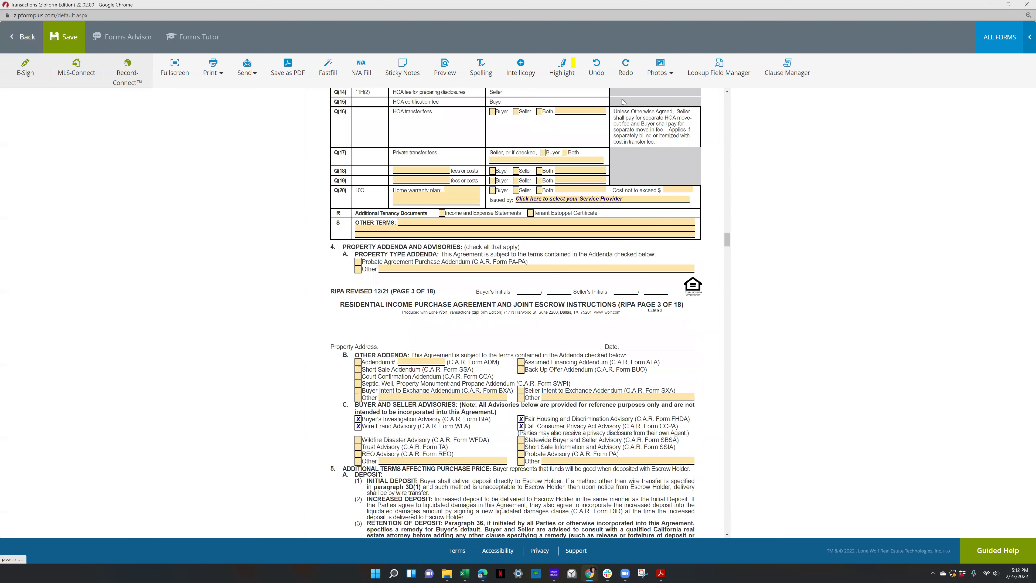